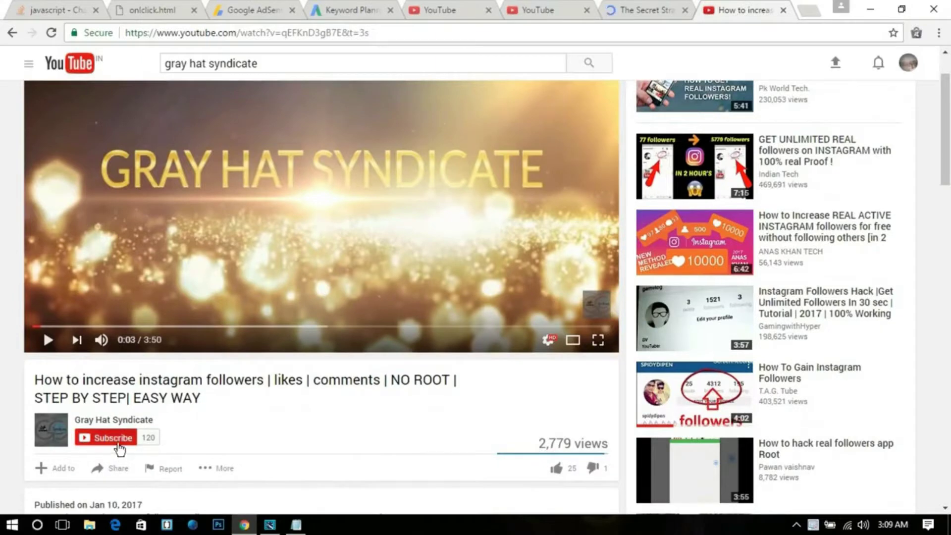
Step: Subscribe to the Gray Hat Syndicate channel and save its notification settings
click(118, 444)
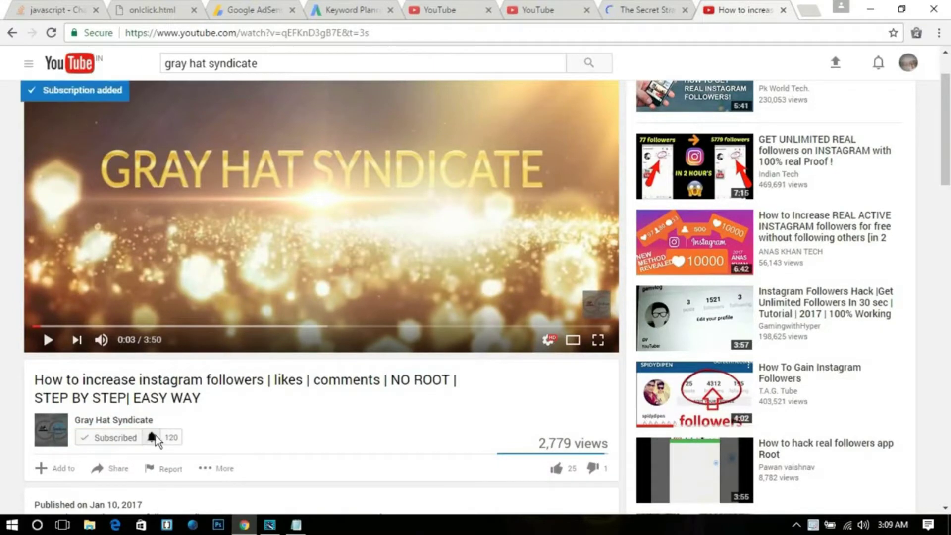
click(156, 437)
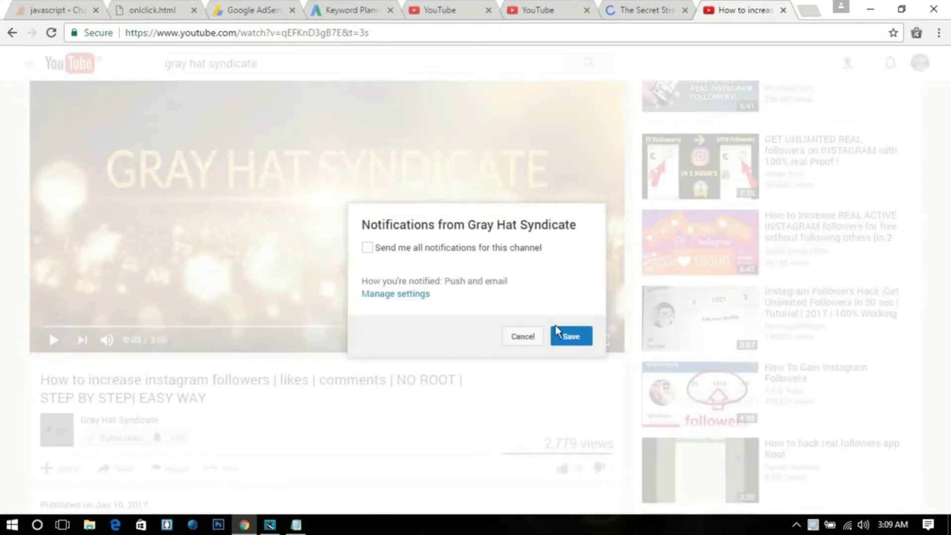
click(567, 337)
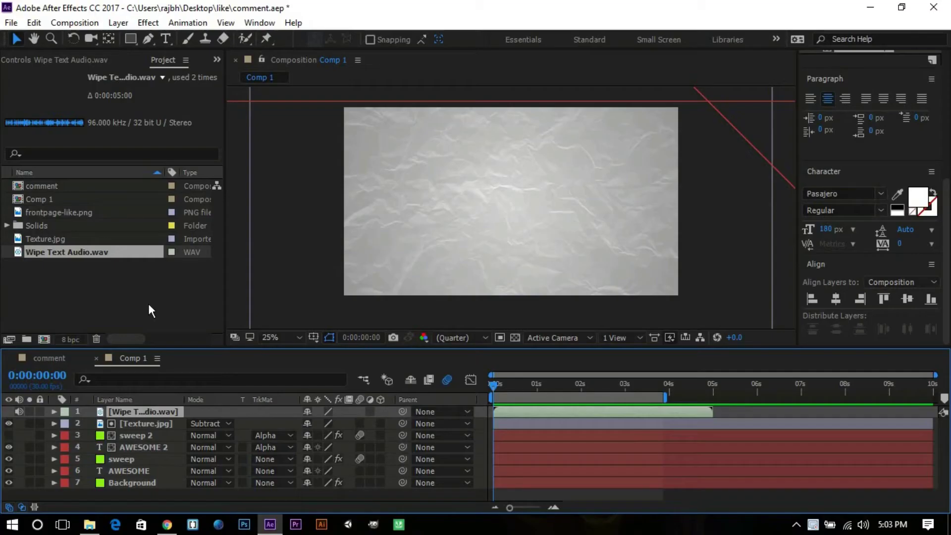
Step: Play back the finished text wipe animation of Comp 1 in After Effects
key(space)
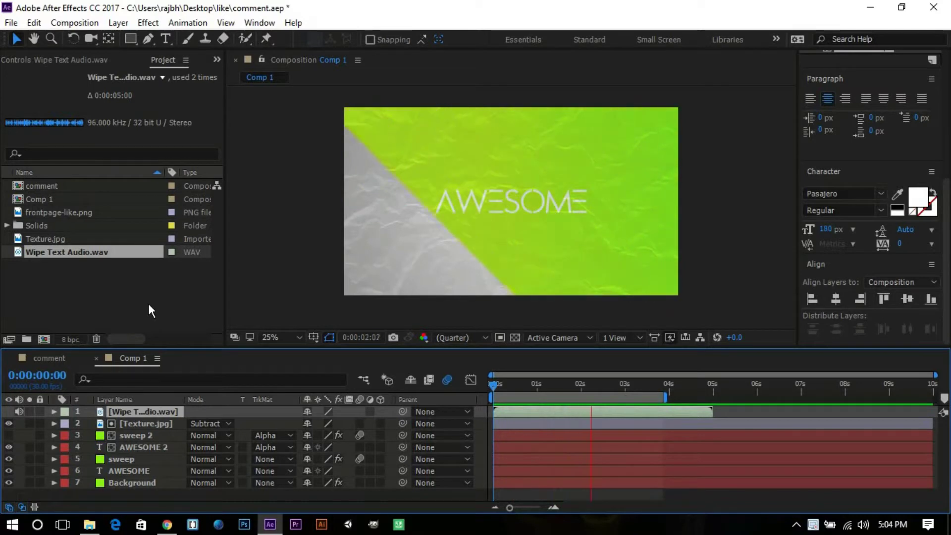
key(space)
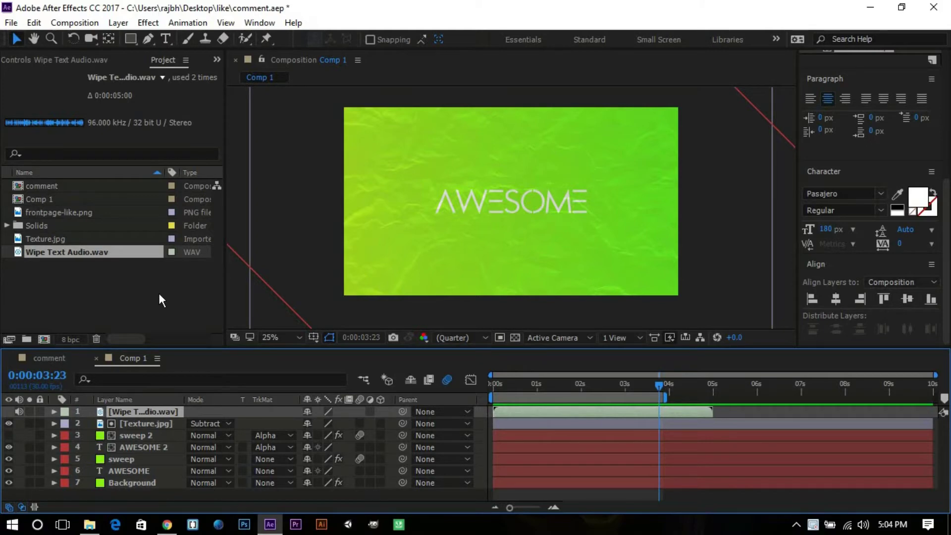
Step: Create a new composition at 1920 x 1080 px, 30 fps and 10 seconds long
key(alt+c)
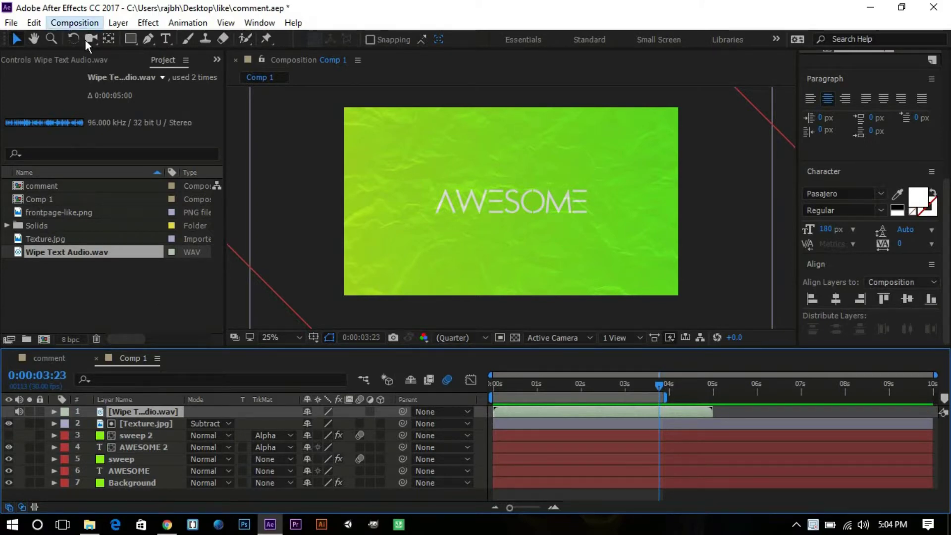
click(85, 40)
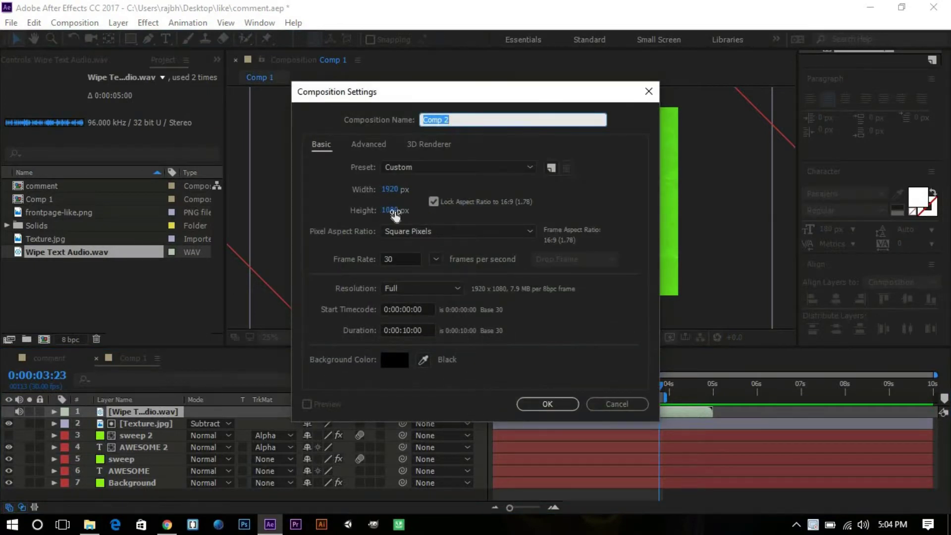
click(393, 259)
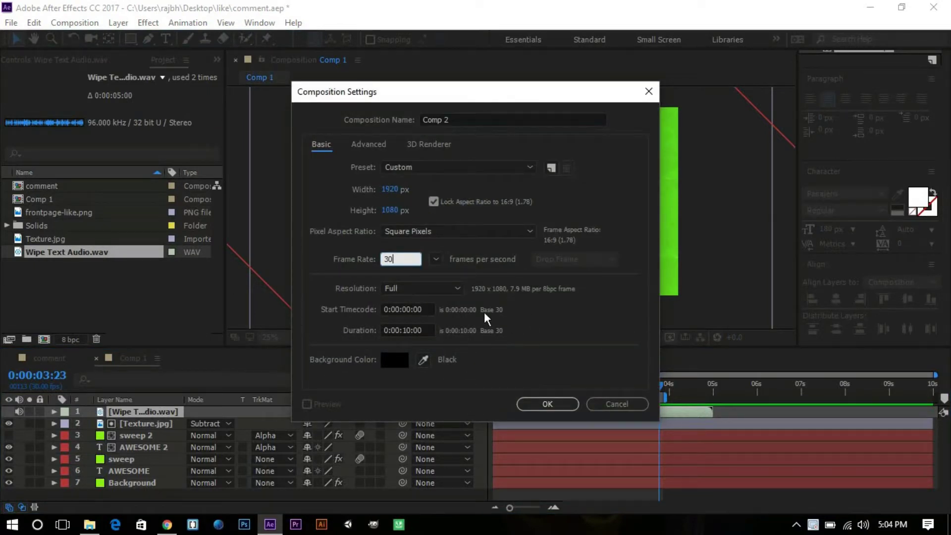
click(407, 331)
click(572, 336)
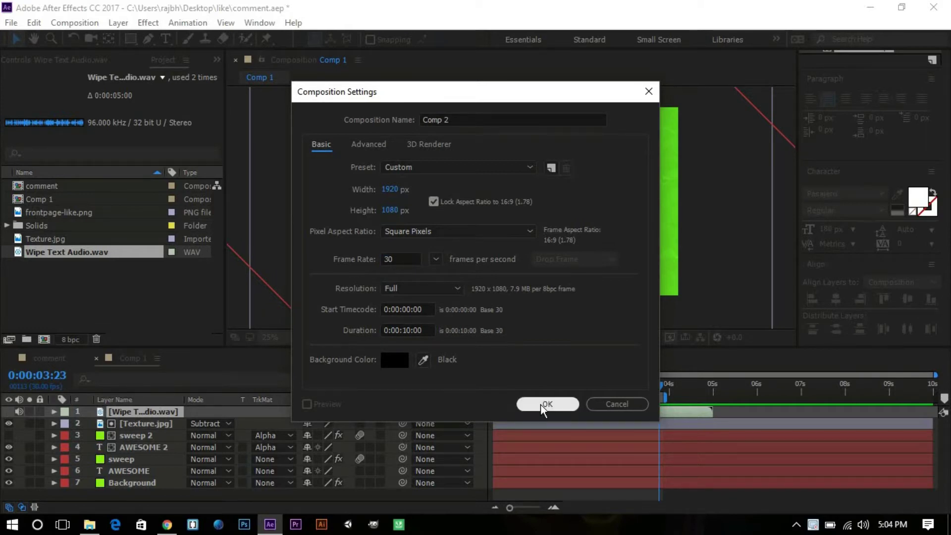
click(540, 405)
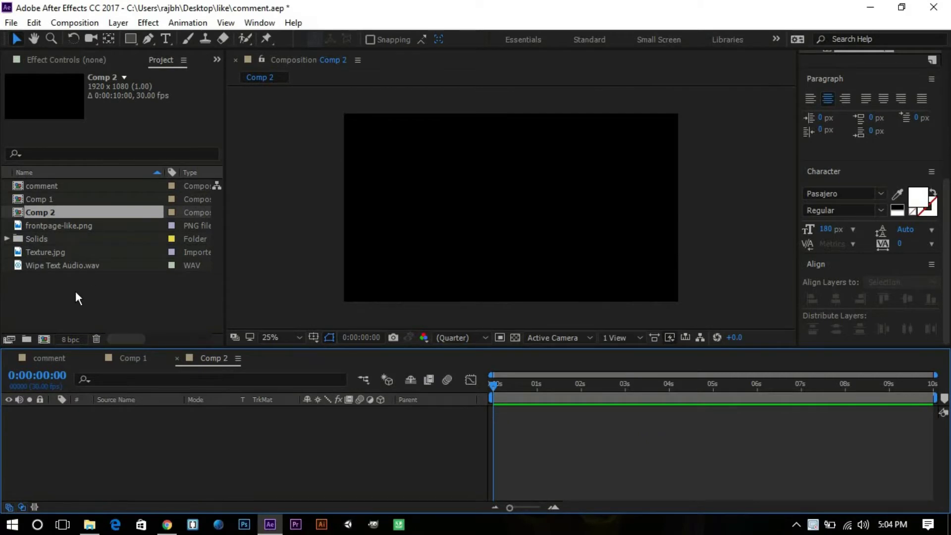
Step: Add a lime green 1920 x 1080 px solid layer to the new composition
right_click(106, 429)
mouse_move(239, 296)
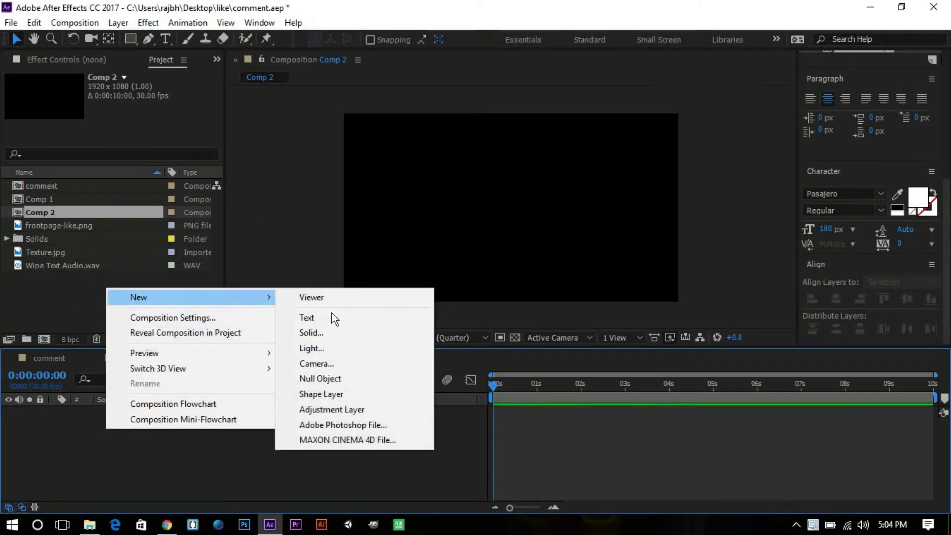
click(320, 333)
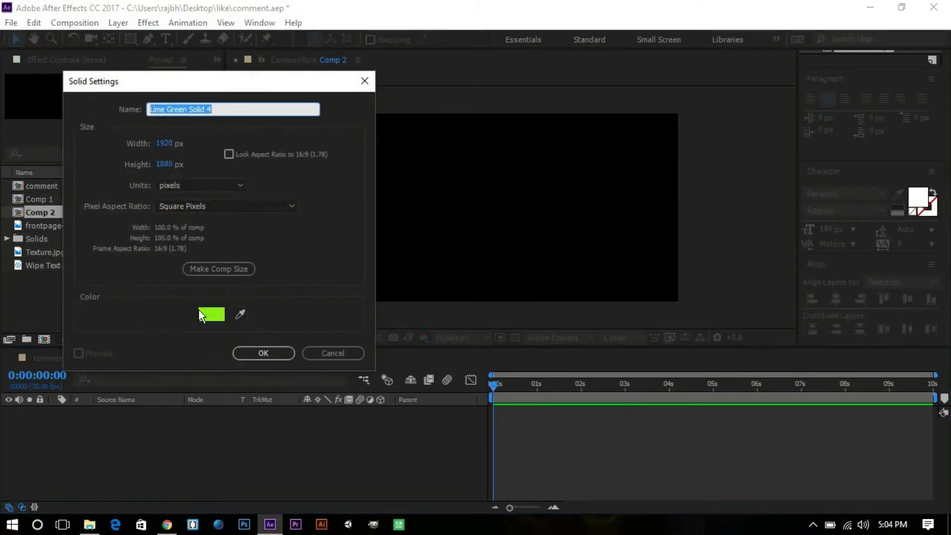
click(201, 316)
click(404, 239)
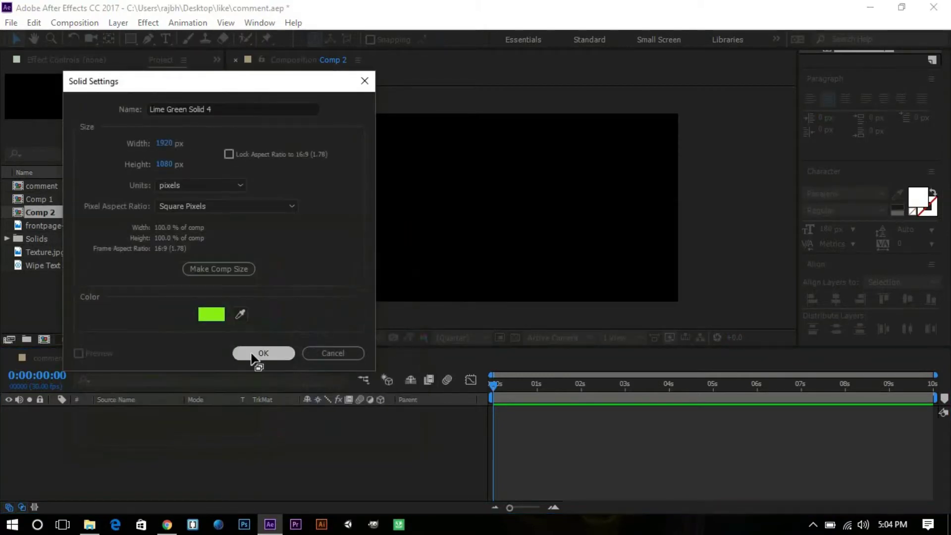
click(263, 353)
Step: Search the effects for "ramp" and apply Gradient Ramp to the lime green solid
scroll(871, 198, up, 3)
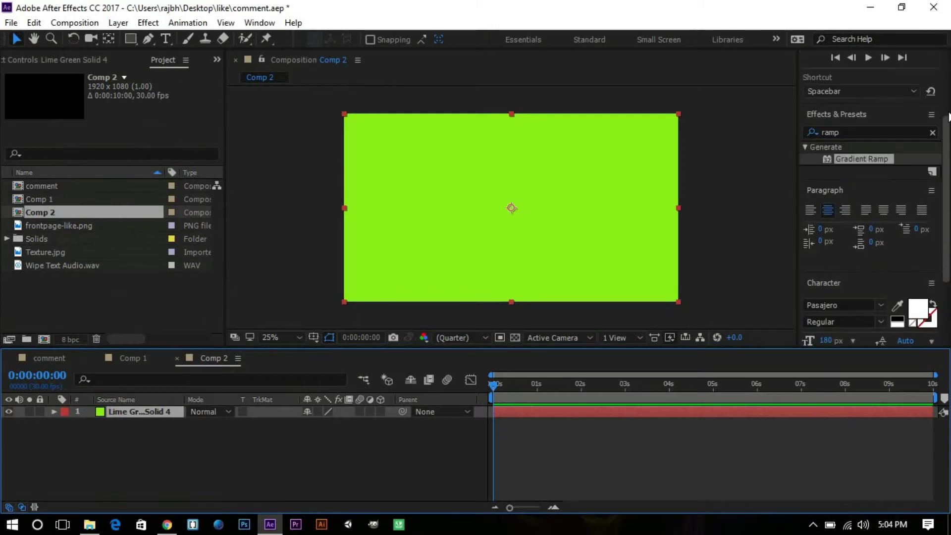
click(852, 189)
text(ramp)
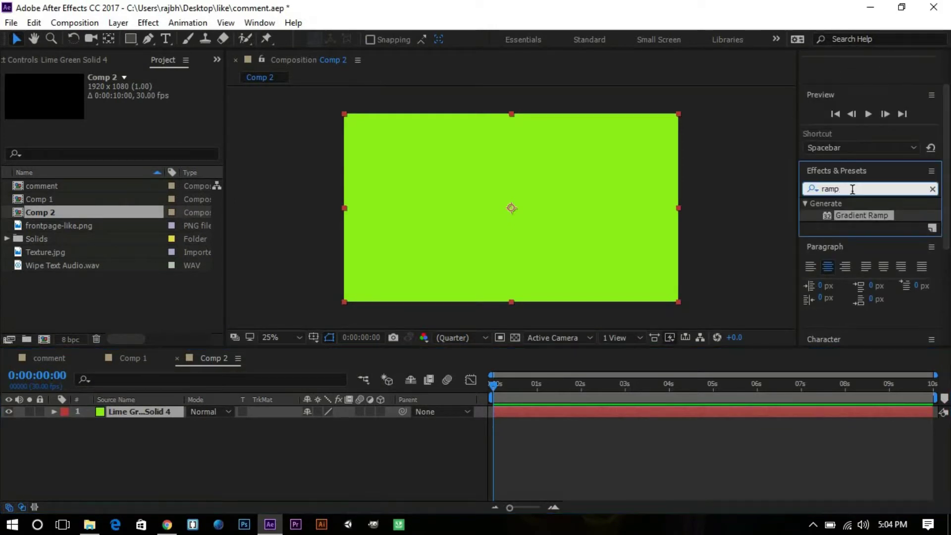
double_click(852, 190)
text(r)
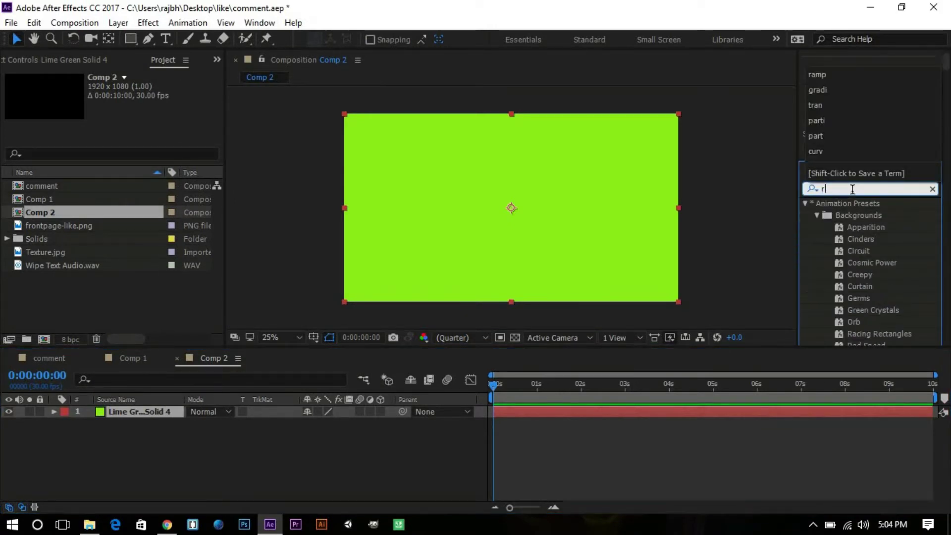
text(amp)
drag(866, 216, 599, 218)
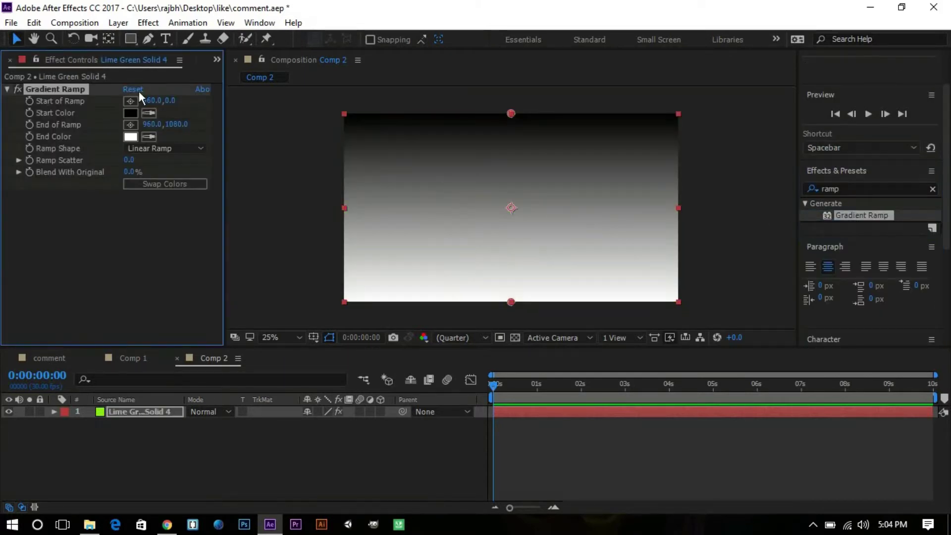
Step: Set the gradient's shape to Radial Ramp and swap its start and end colors
click(146, 149)
click(151, 177)
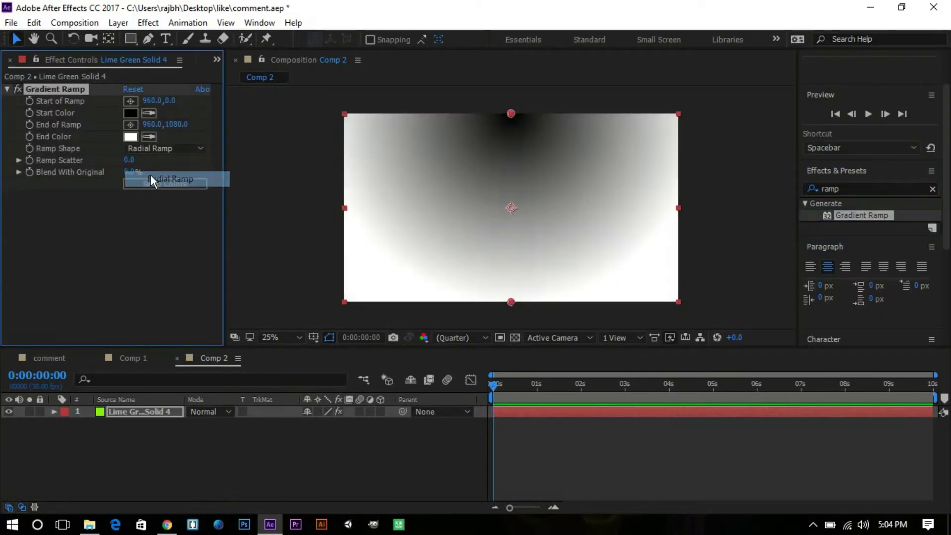
click(149, 182)
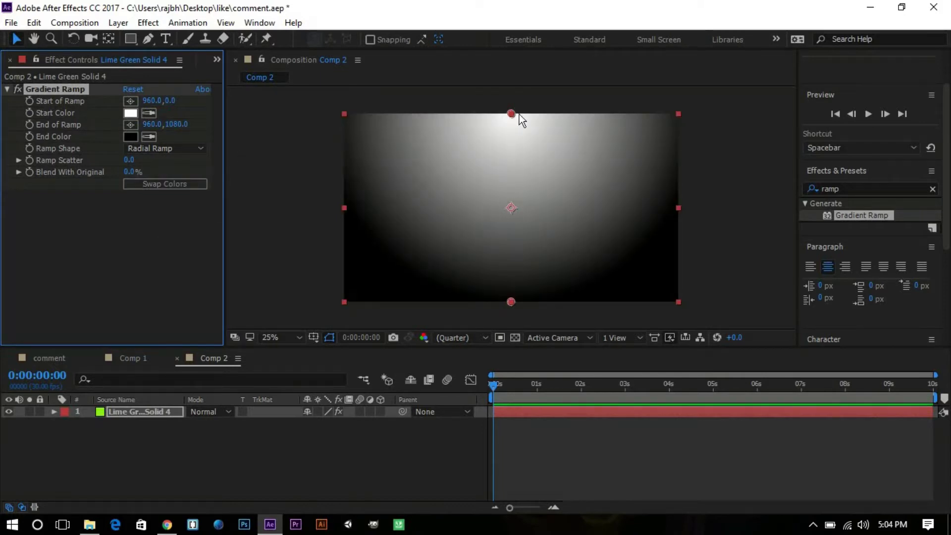
Step: Move the ramp's start point to about 968, 540 at the frame's center and its end point outside the frame to about 3200, 2680
drag(510, 114, 512, 208)
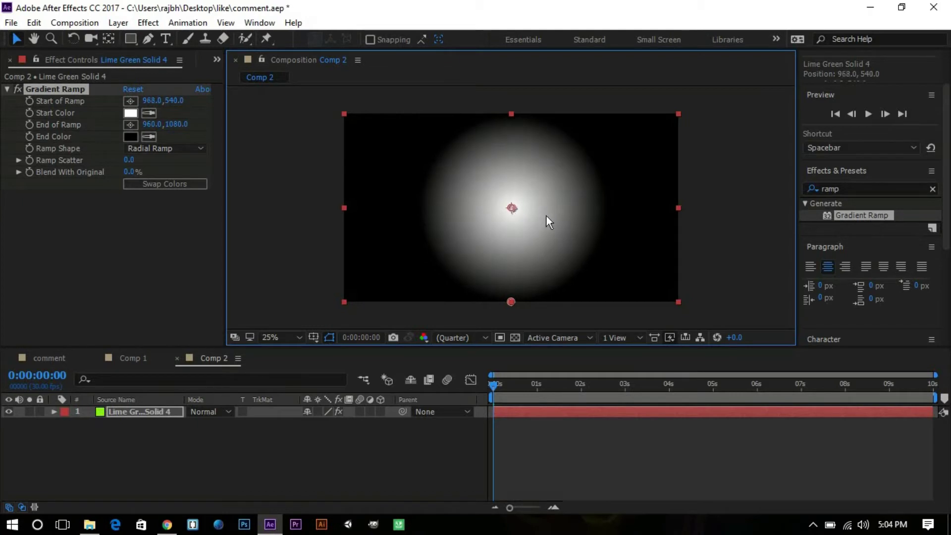
scroll(580, 240, down, 4)
drag(511, 230, 609, 299)
scroll(527, 221, up, 6)
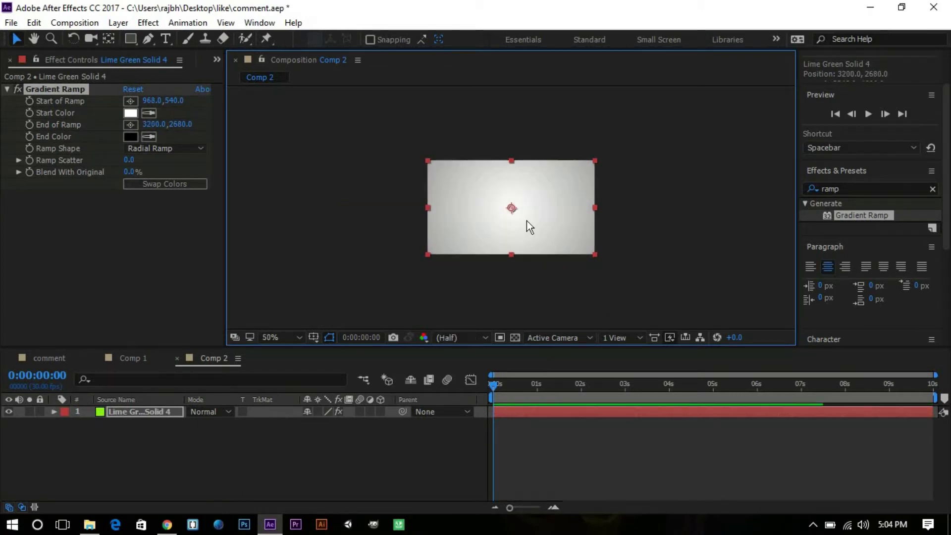
scroll(542, 201, down, 2)
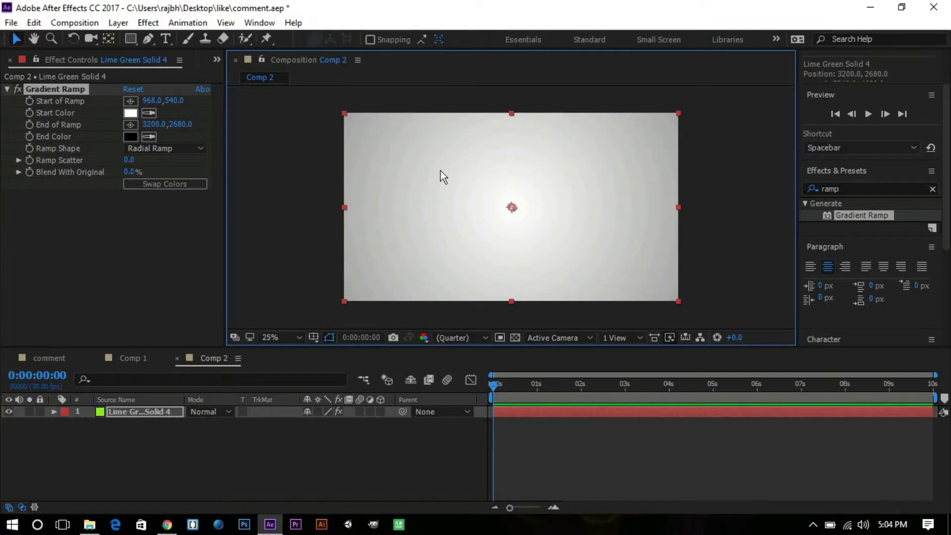
Step: Rename the lime green solid layer to "background" and deselect it
click(159, 257)
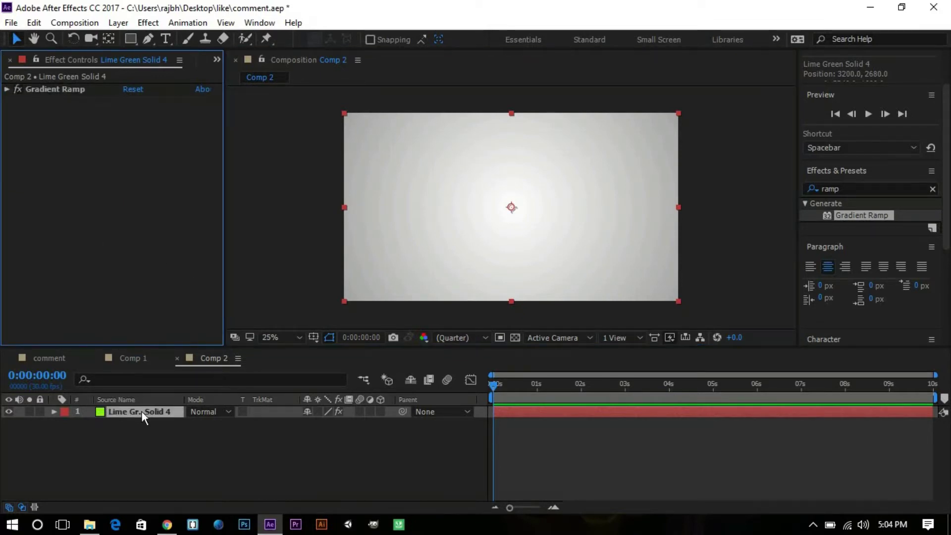
right_click(142, 412)
click(346, 109)
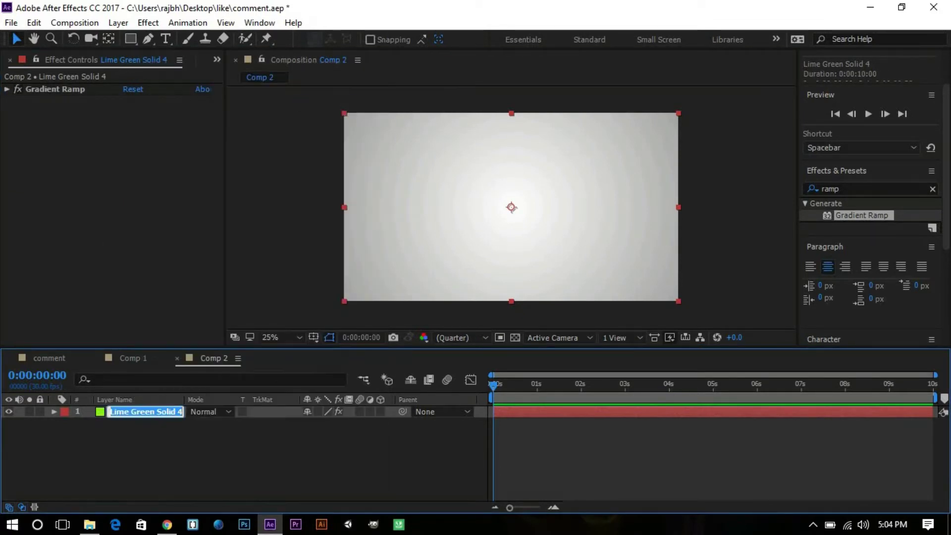
text(background)
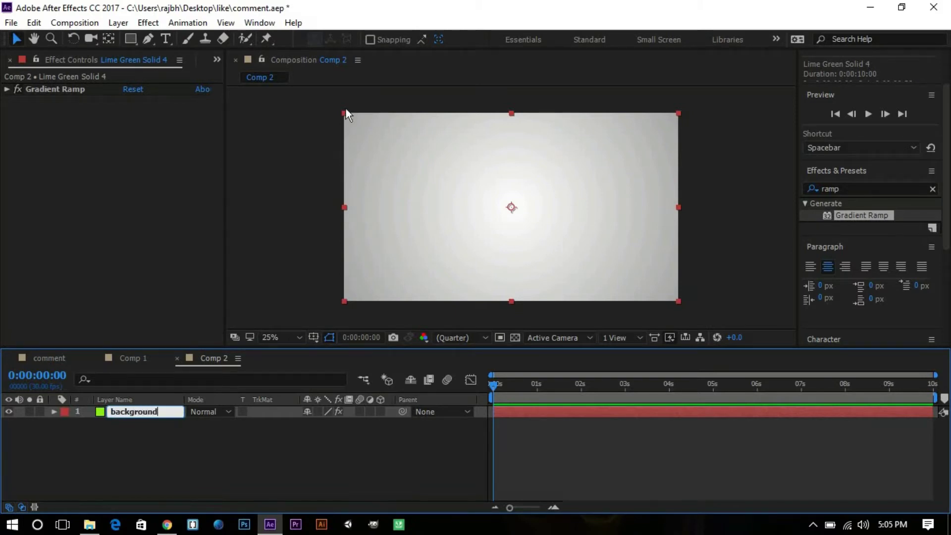
key(Return)
click(194, 488)
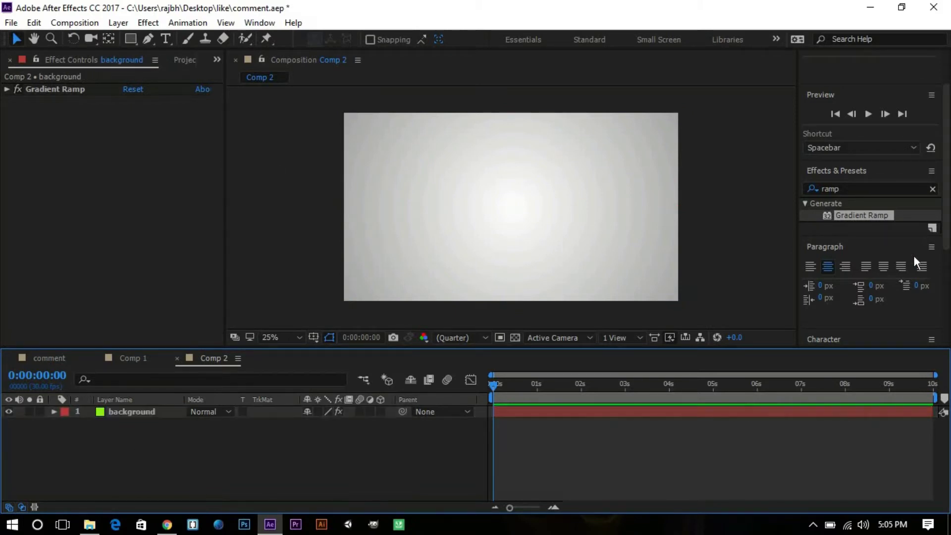
Step: Create a text layer reading "AWESOME" over the gradient background
right_click(224, 473)
click(193, 188)
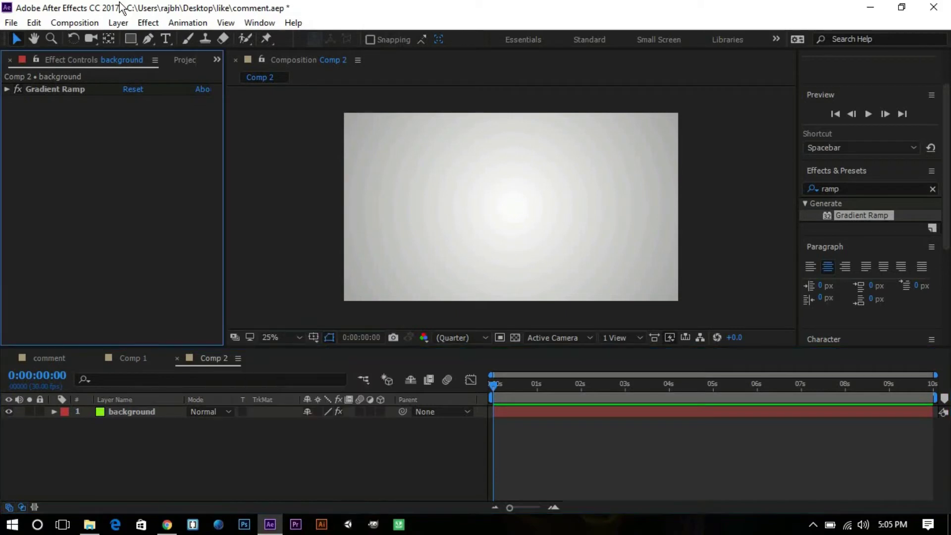
click(166, 39)
click(463, 213)
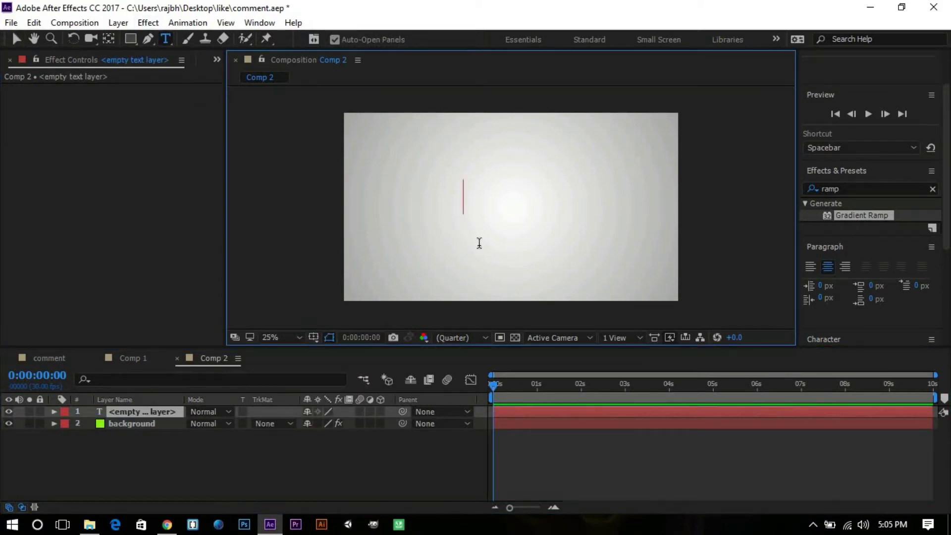
text(AWESOME)
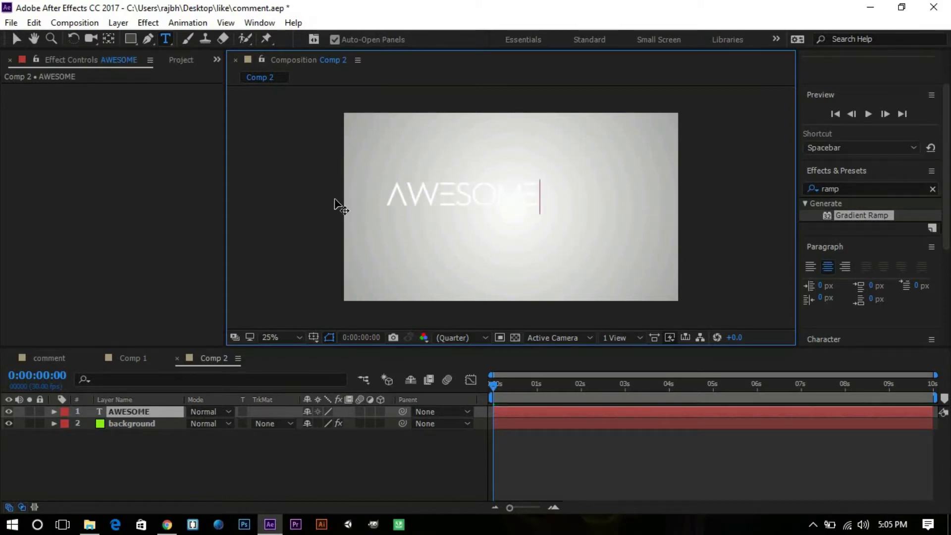
Step: Center the AWESOME text horizontally and vertically in the composition
key(ctrl+a)
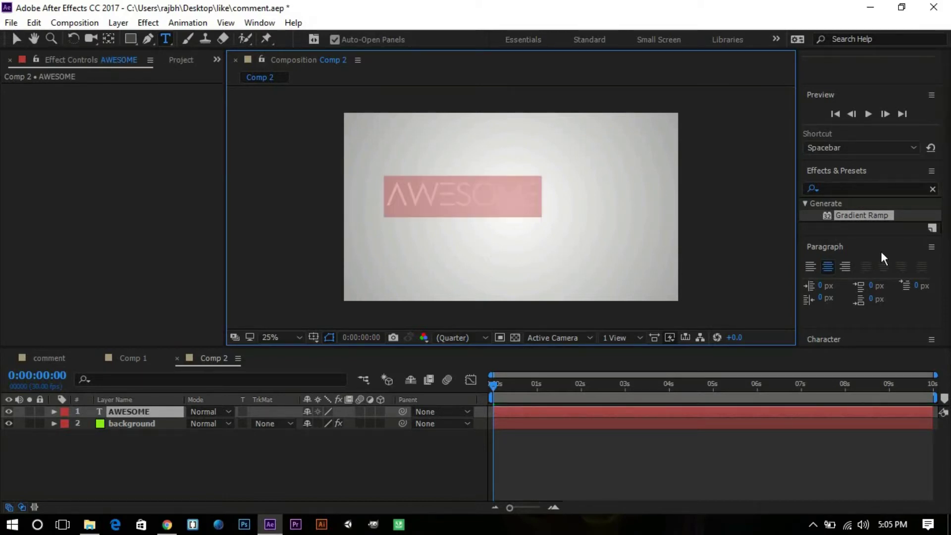
scroll(881, 255, down, 3)
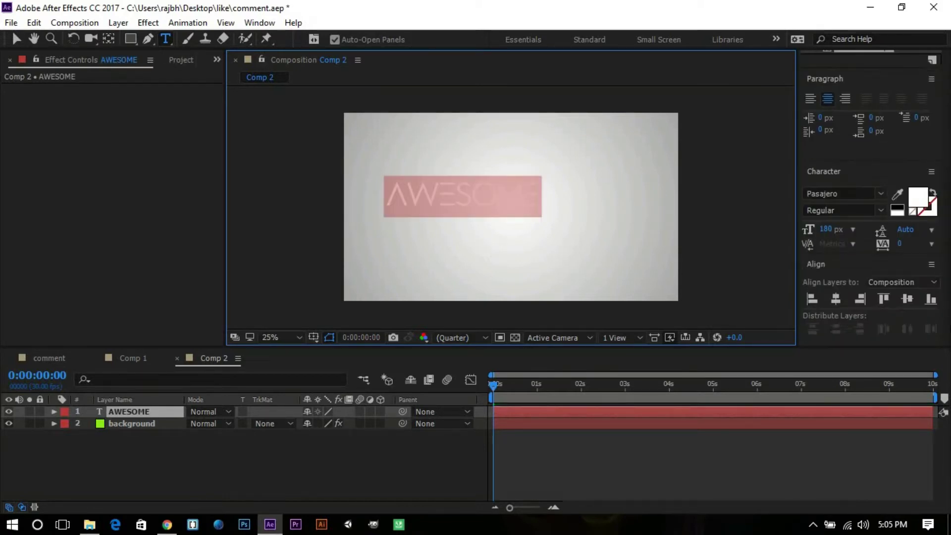
click(838, 299)
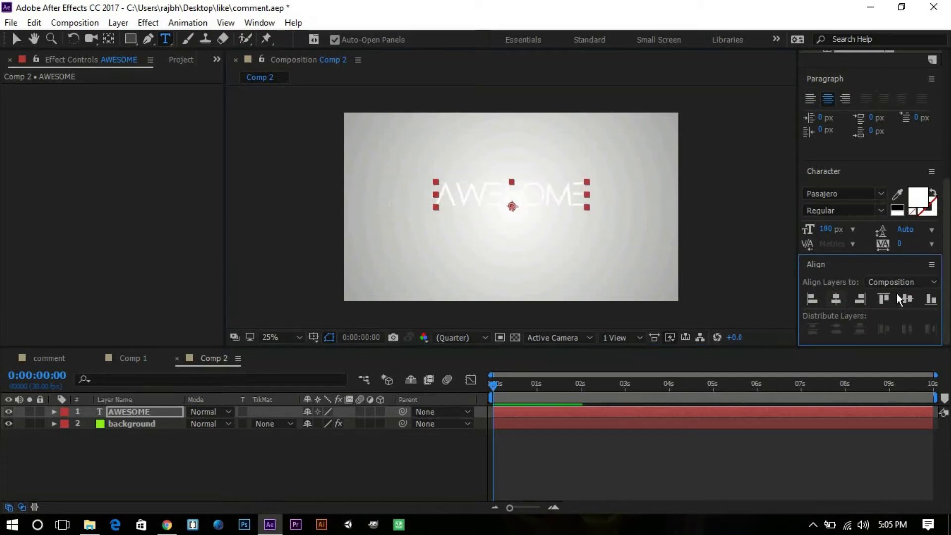
click(909, 300)
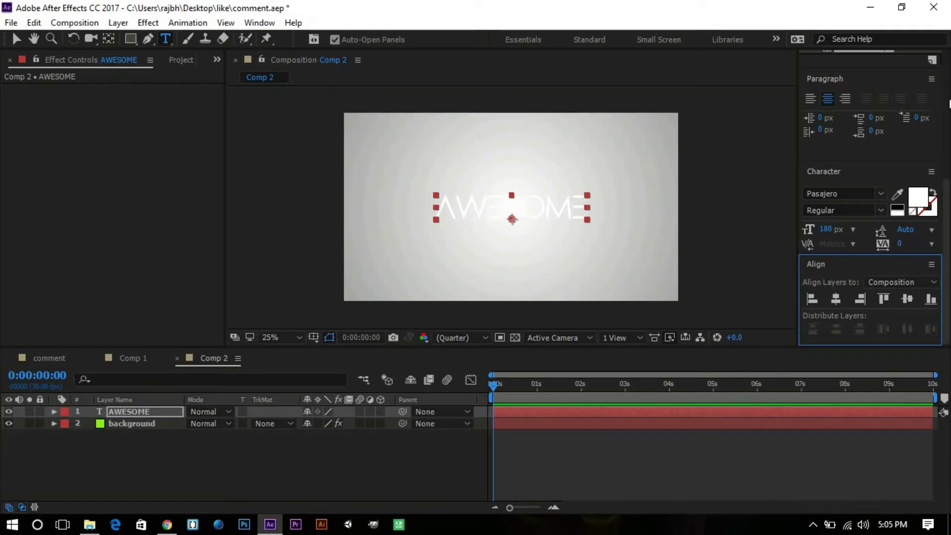
Step: Change the fill color of the AWESOME text to light cyan #46E0EA
click(907, 197)
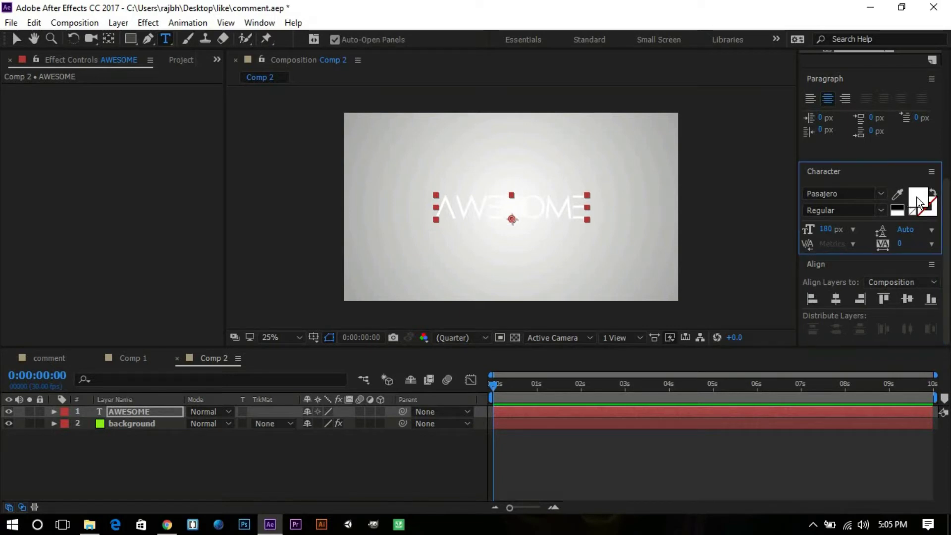
click(916, 201)
click(276, 381)
drag(275, 367, 278, 325)
mouse_move(216, 273)
mouse_down()
mouse_move(177, 267)
mouse_move(185, 259)
mouse_move(196, 296)
mouse_move(206, 273)
mouse_up()
click(272, 345)
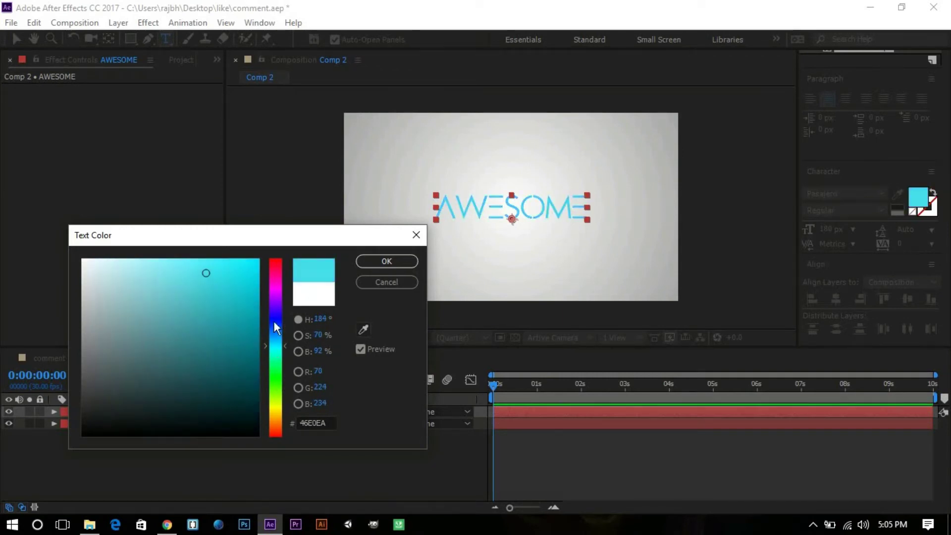
click(386, 265)
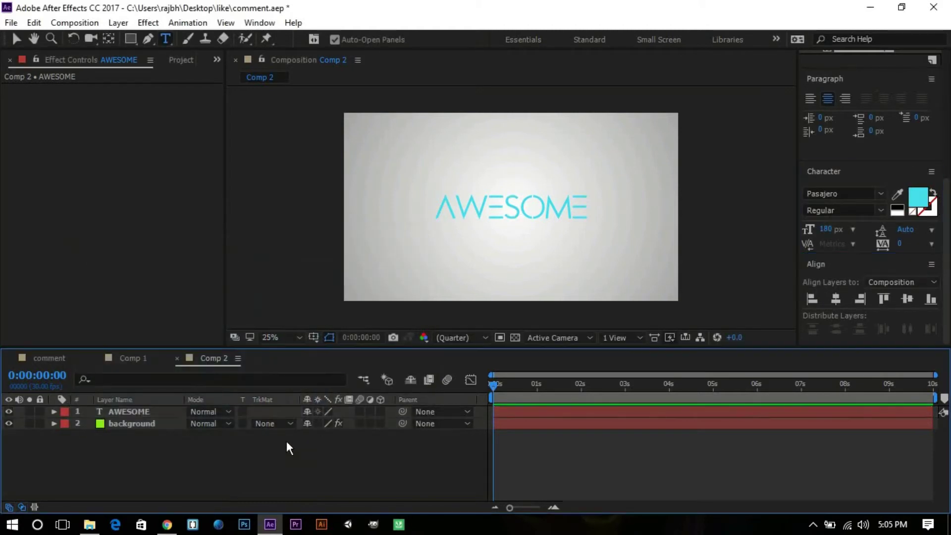
Step: Create a 1920 × 1080 px cyan solid layer above the AWESOME text
right_click(155, 458)
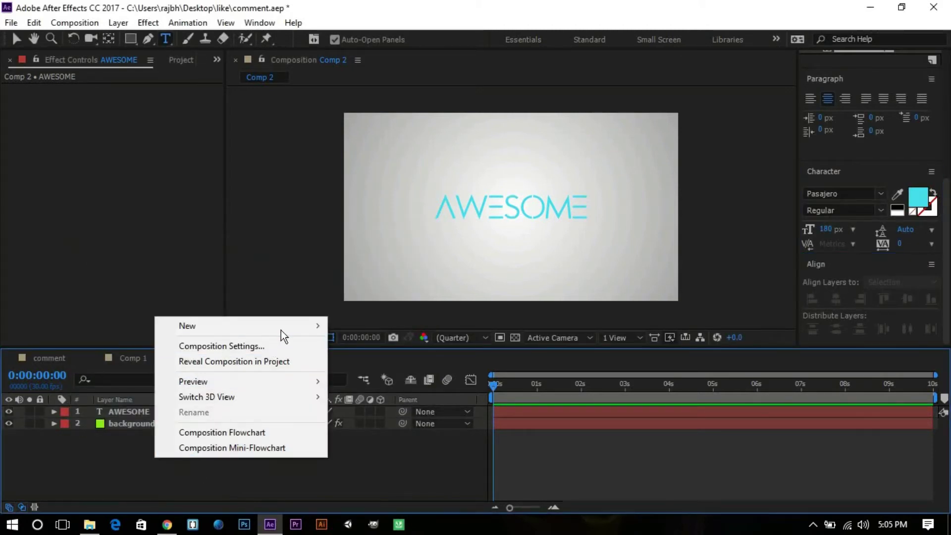
mouse_move(281, 330)
click(397, 360)
click(209, 311)
click(379, 279)
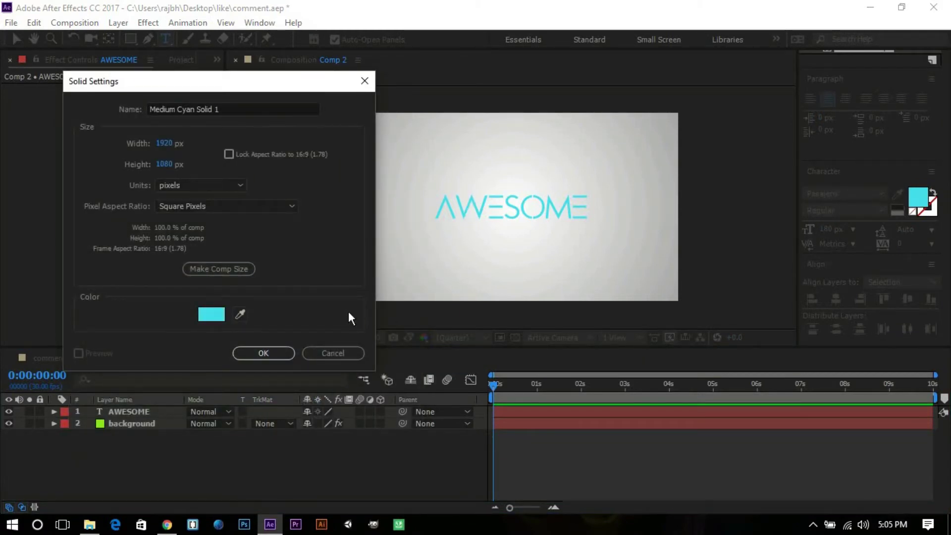
click(268, 349)
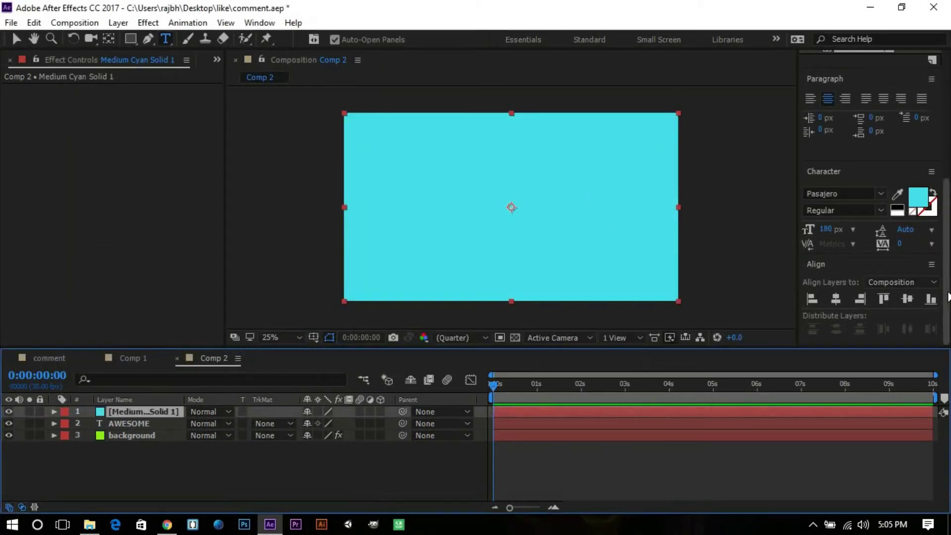
Step: Apply Gradient Ramp to the cyan solid and set its start color to a bright, fully saturated cyan
scroll(842, 161, up, 5)
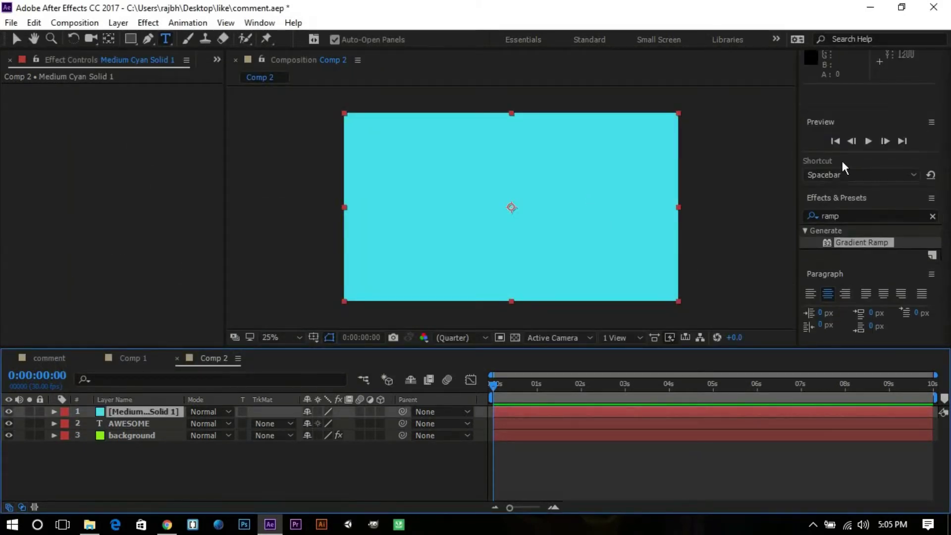
drag(860, 245, 577, 248)
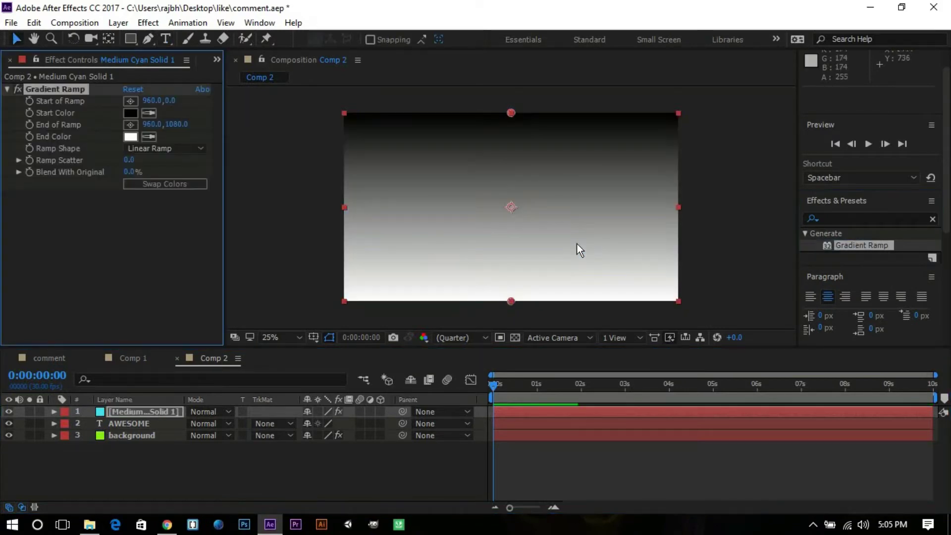
click(130, 113)
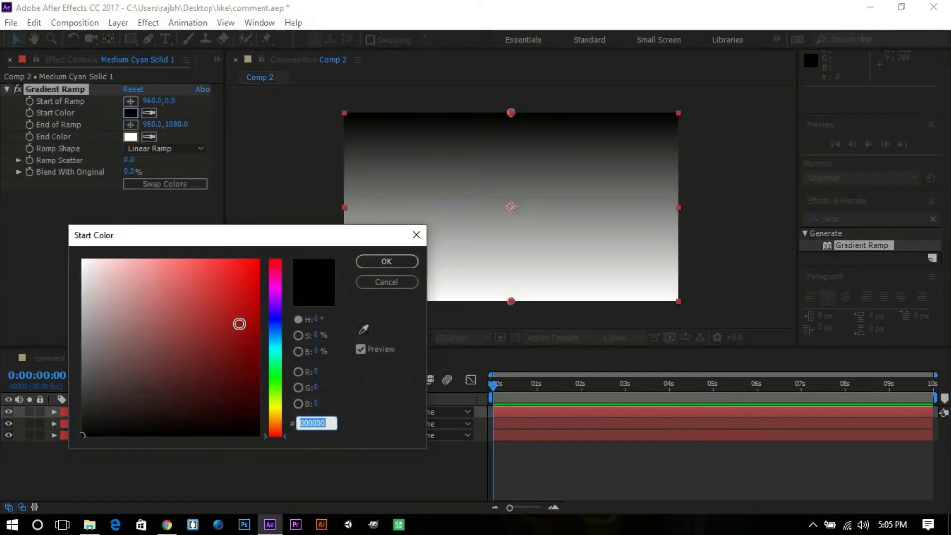
drag(272, 369, 272, 348)
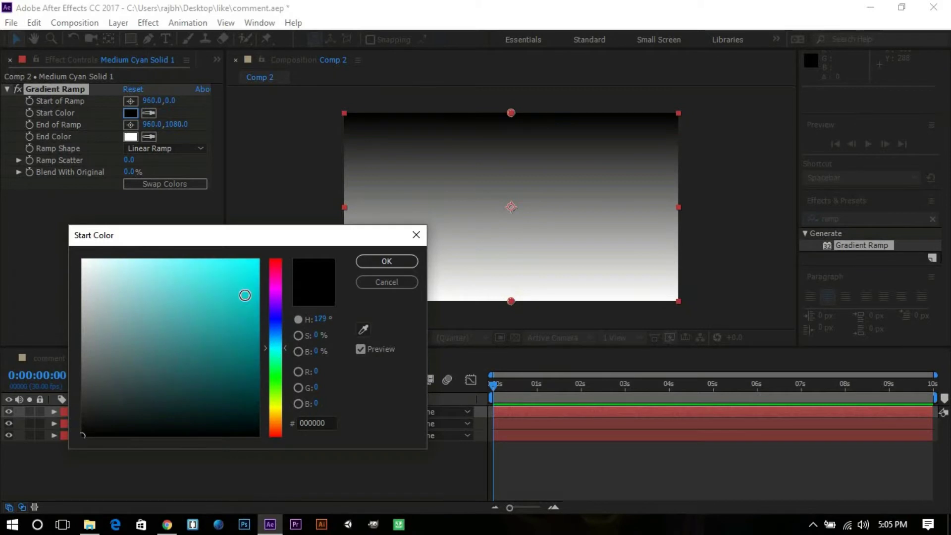
click(245, 261)
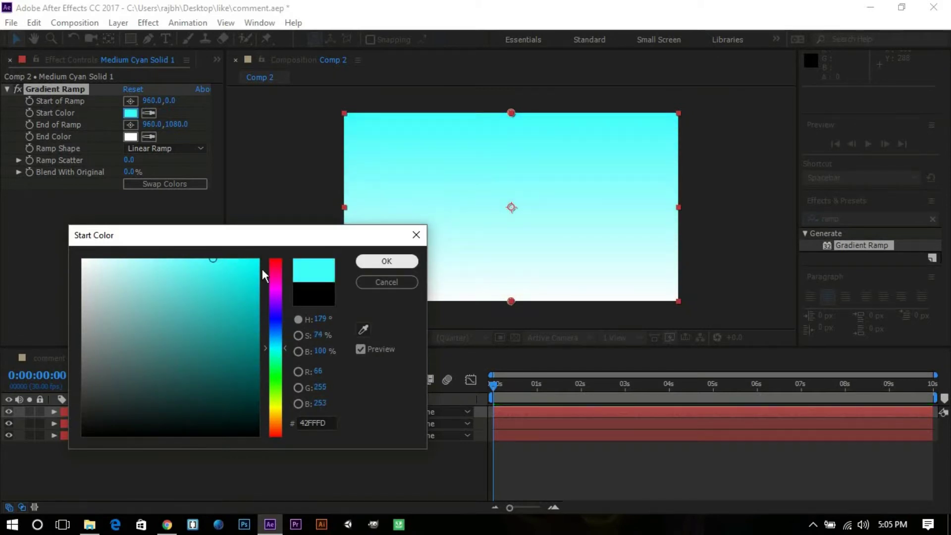
click(256, 258)
click(386, 261)
Step: Set the end color of the cyan solid's gradient ramp to blue #2976F6
click(149, 136)
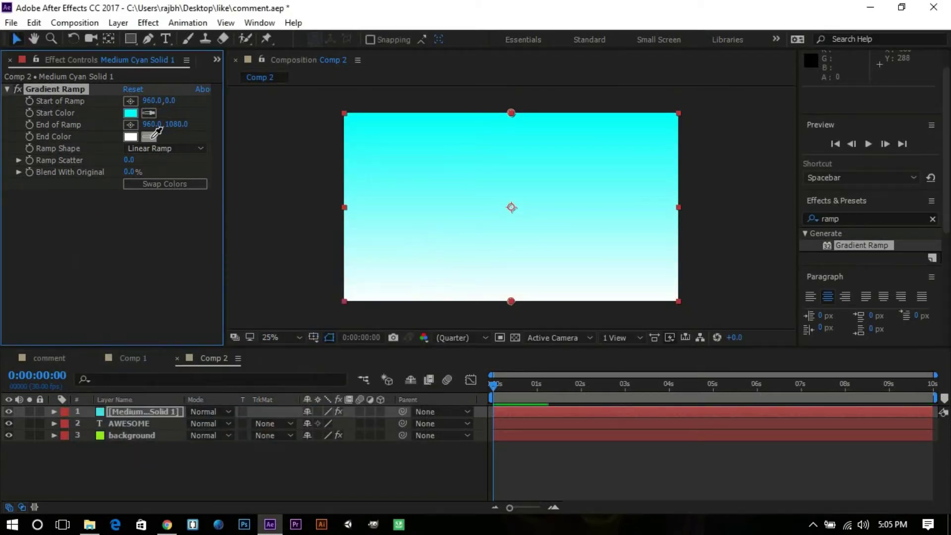
click(126, 135)
click(126, 135)
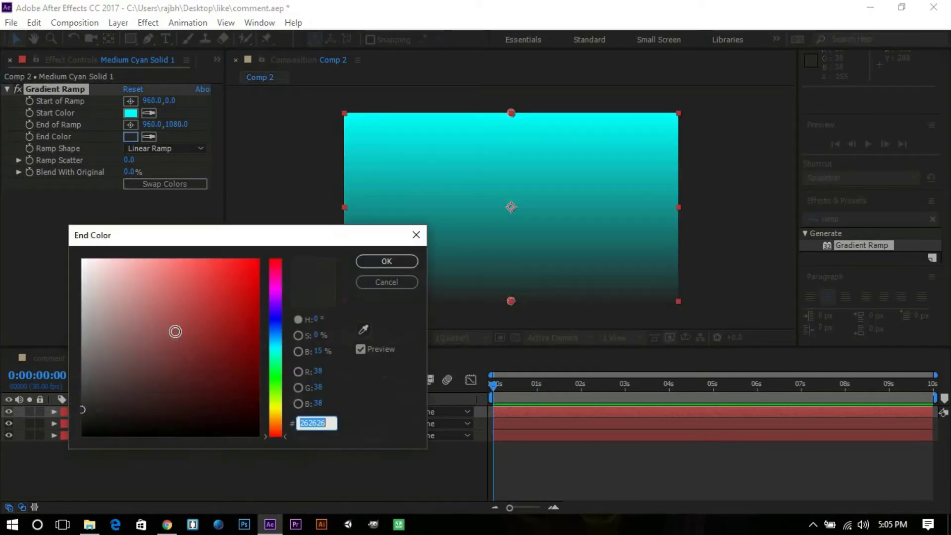
click(280, 333)
mouse_move(228, 260)
mouse_down()
mouse_move(228, 244)
mouse_move(229, 264)
mouse_up()
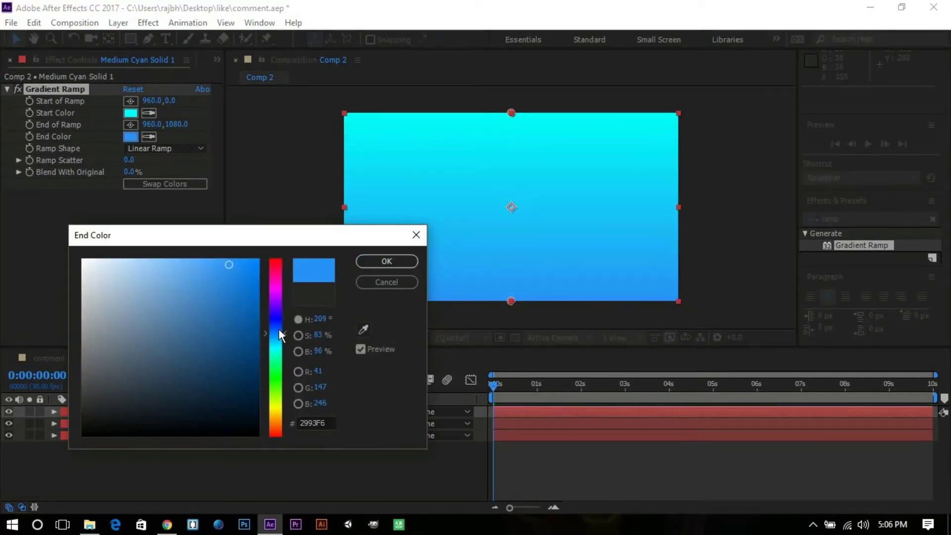
click(278, 327)
click(278, 329)
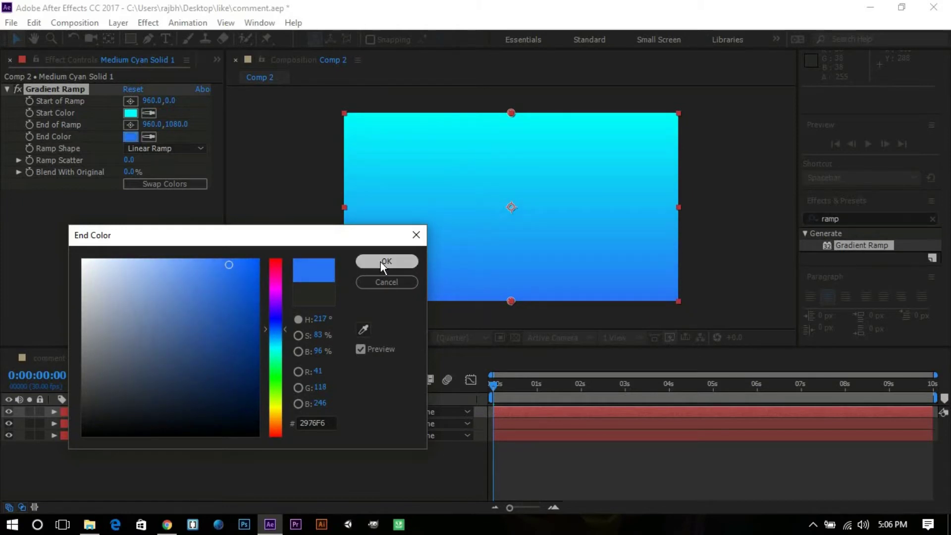
click(386, 261)
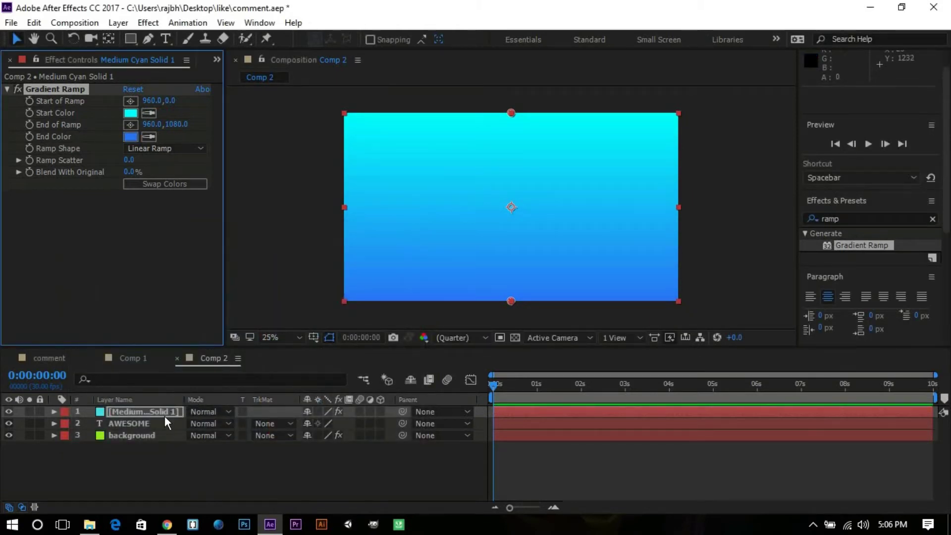
Step: Scale the gradient solid to 200% and rotate it 45°
key(s)
click(350, 423)
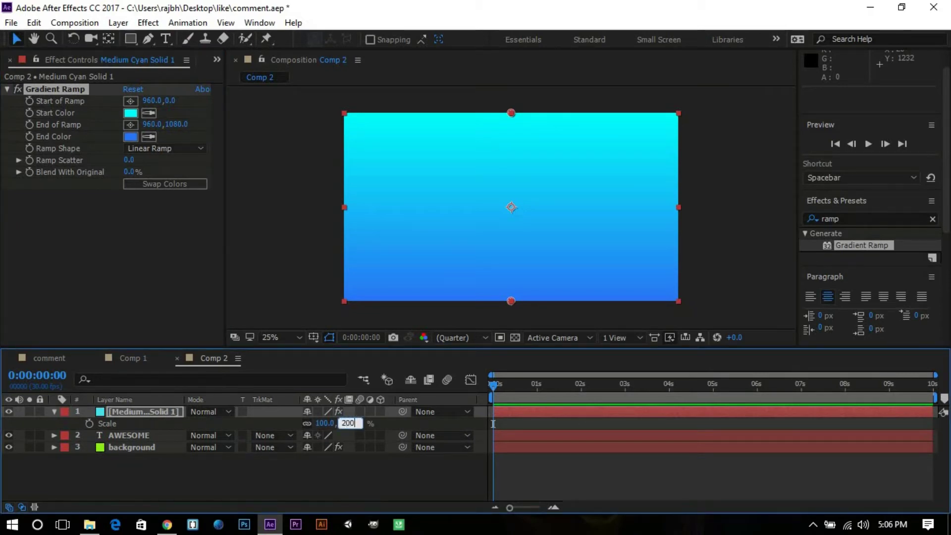
key(Return)
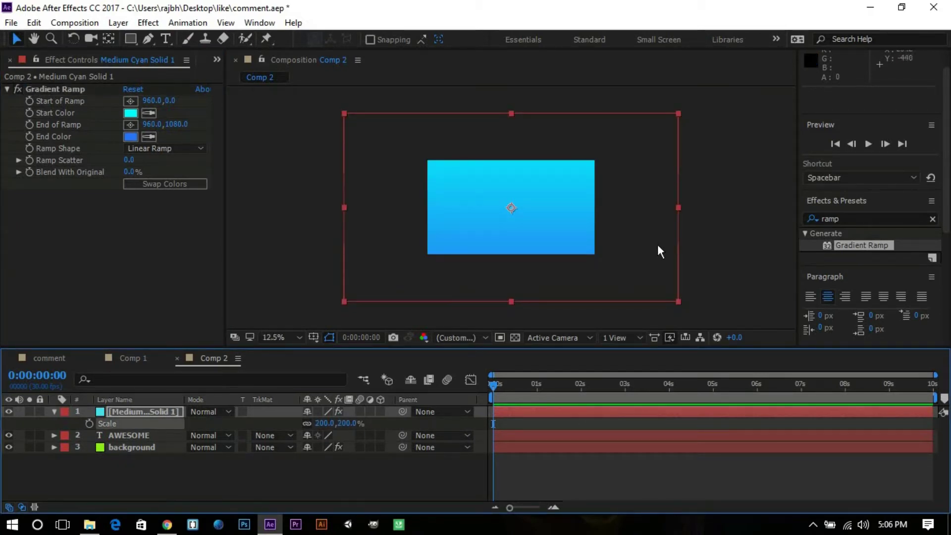
key(r)
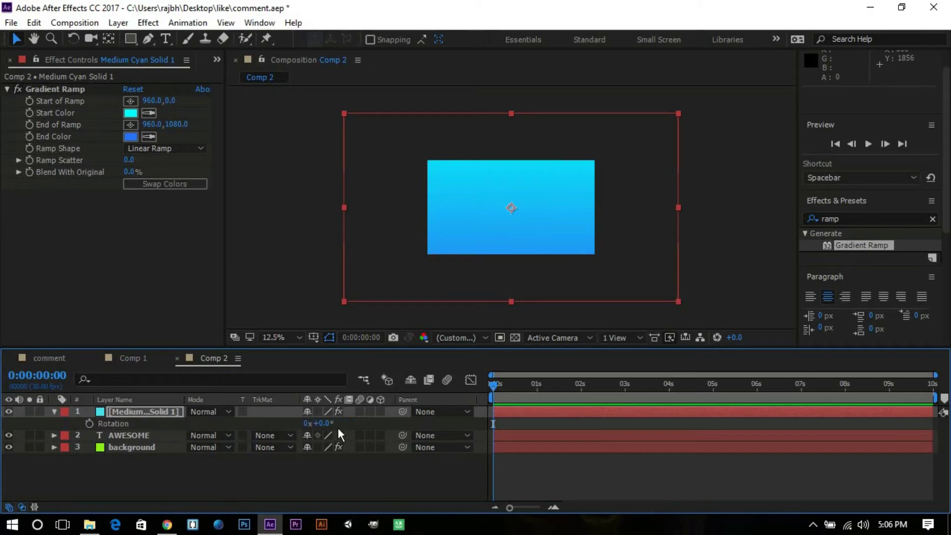
click(320, 423)
key(Return)
Step: Move the gradient solid outside the frame to about 2880, -852 and set a position keyframe at 1 second
key(comma)
drag(545, 207, 616, 155)
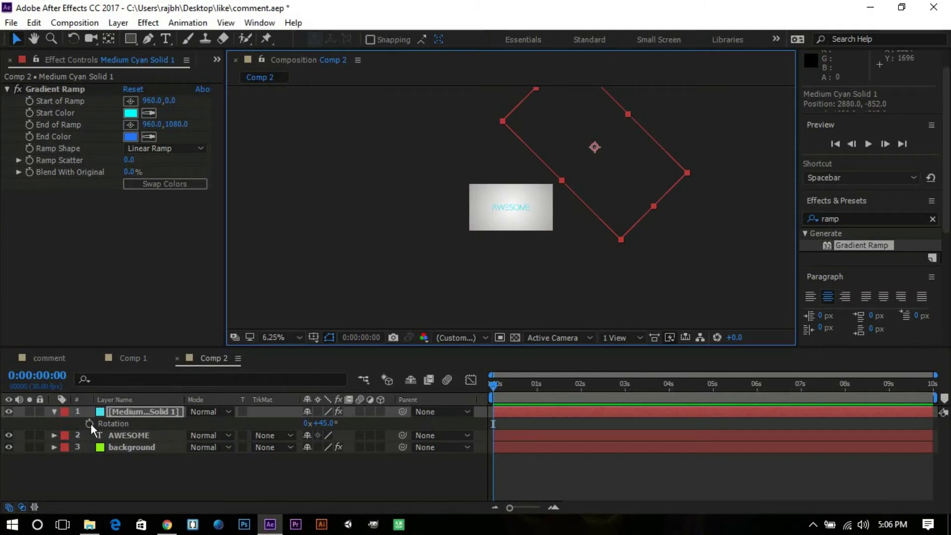
key(p)
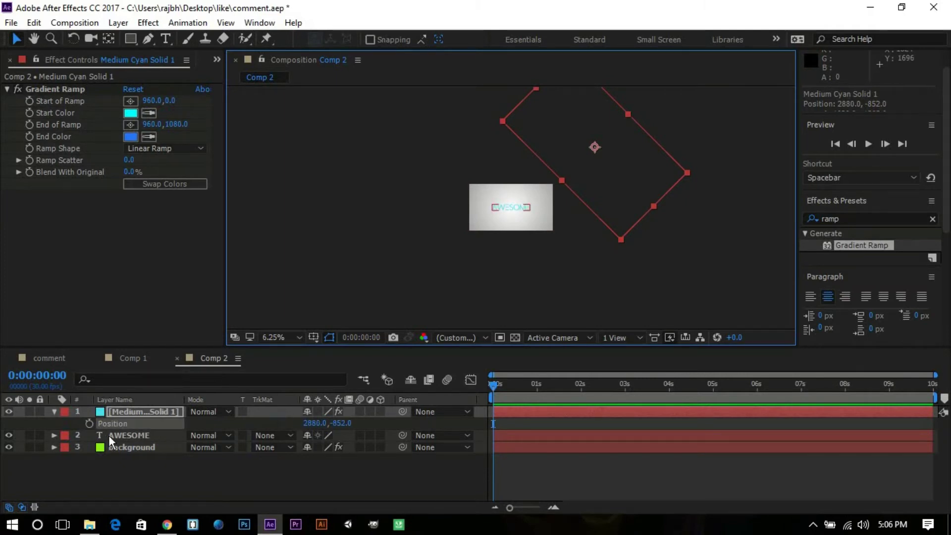
drag(493, 391, 536, 389)
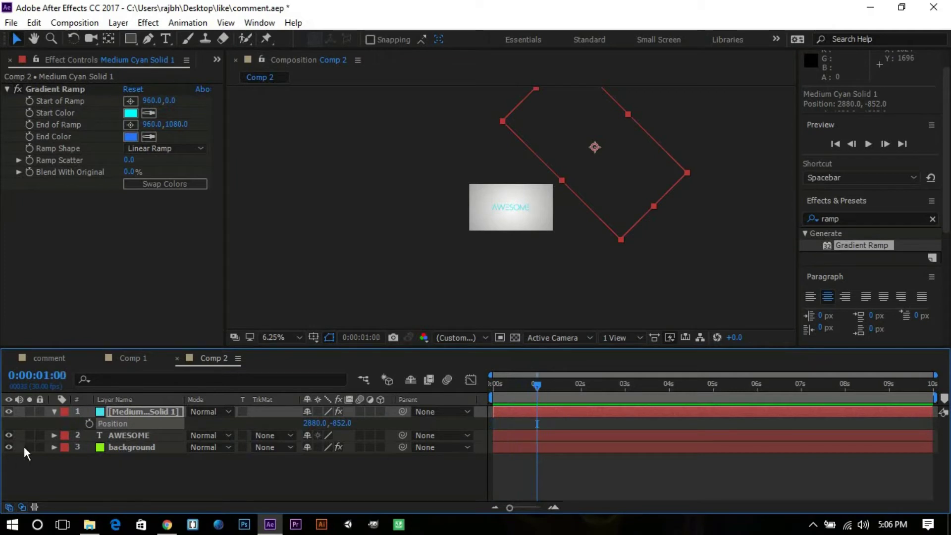
click(89, 424)
Step: At 3 seconds, move the gradient solid to about 896, 460 so it covers the whole frame
drag(537, 386, 625, 388)
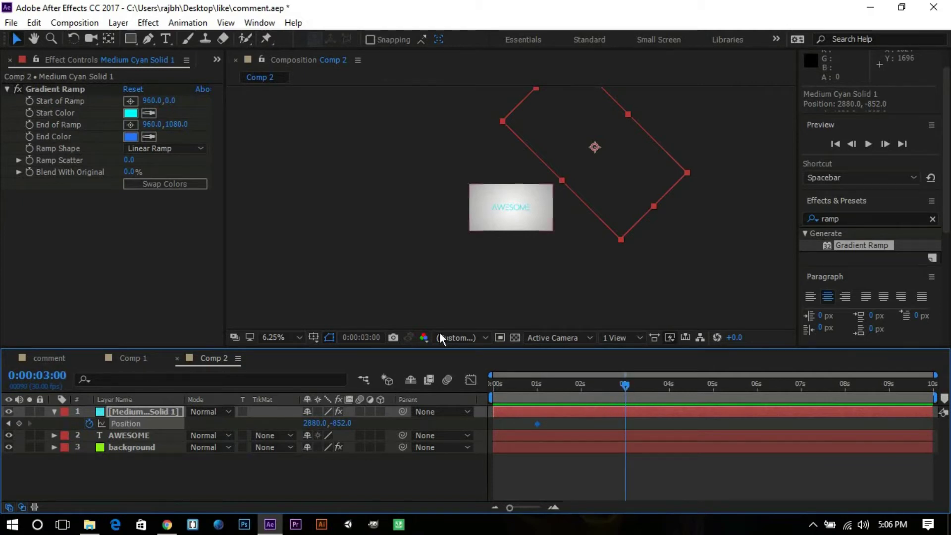
drag(592, 181, 512, 241)
drag(627, 395, 607, 396)
Step: Apply Easy Ease to both position keyframes of the gradient solid and deselect them
drag(536, 421, 516, 434)
right_click(537, 422)
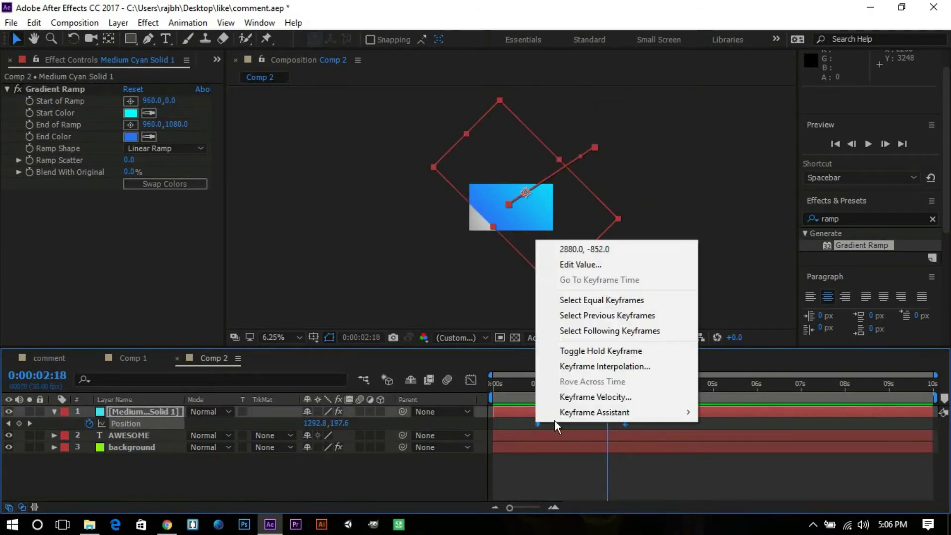
mouse_move(601, 413)
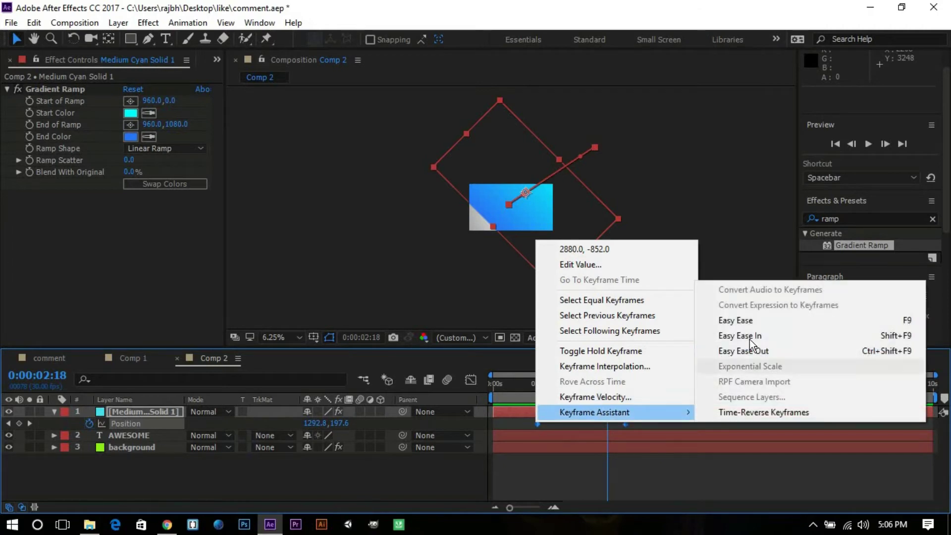
click(729, 321)
drag(566, 392, 506, 391)
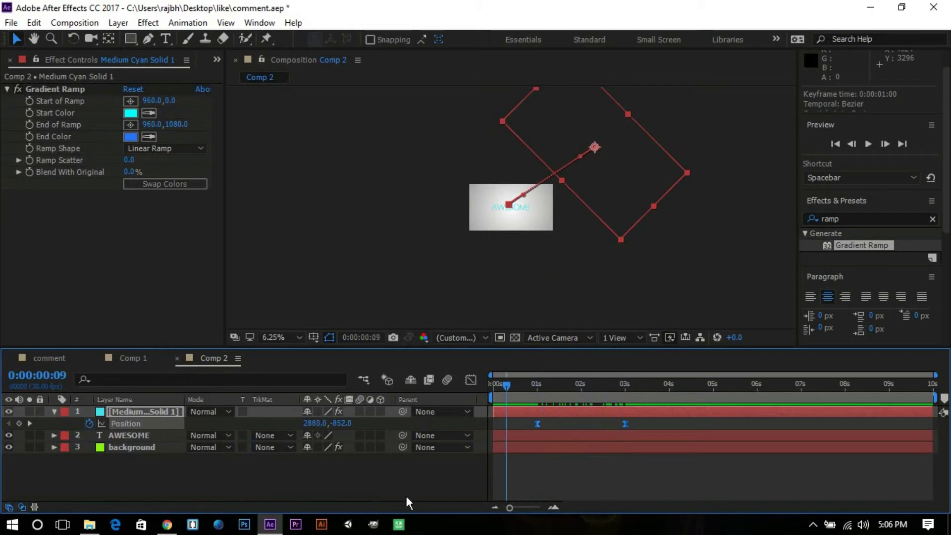
click(402, 475)
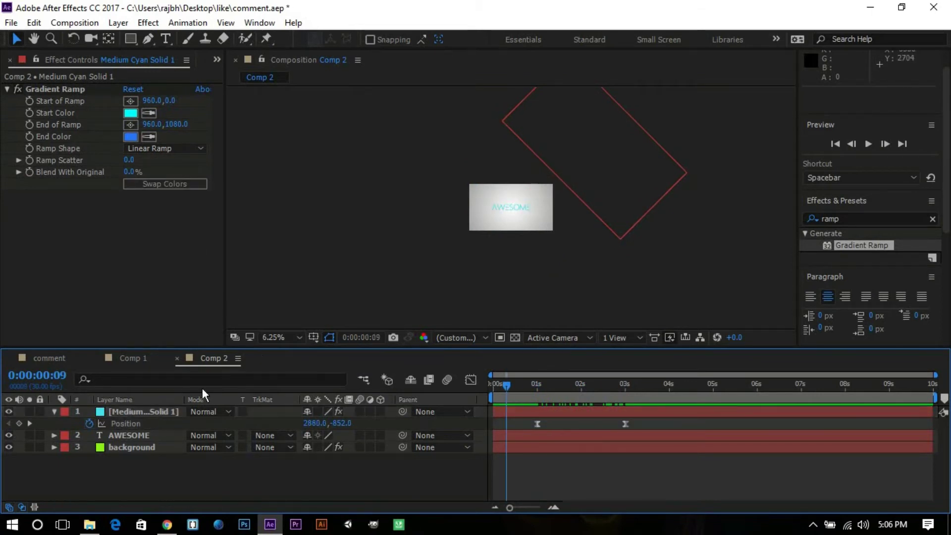
click(139, 435)
click(115, 399)
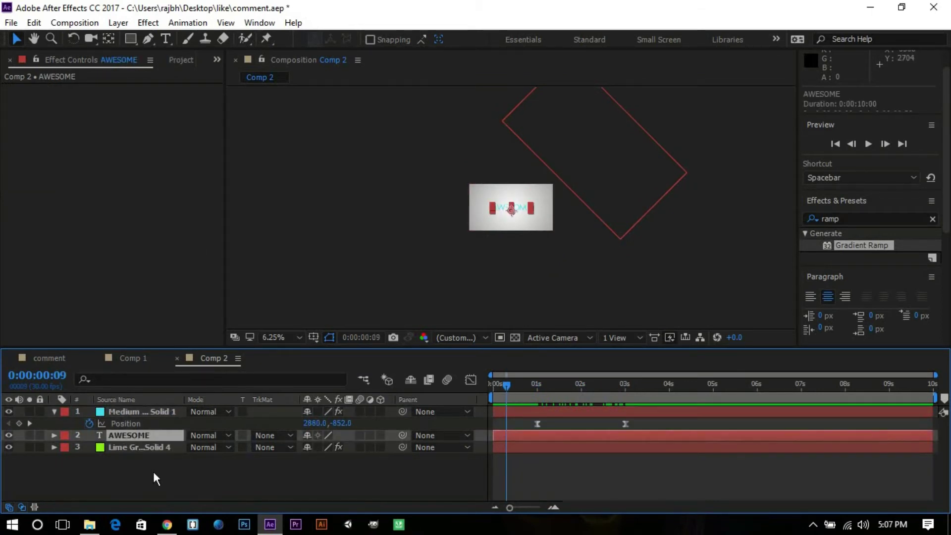
click(153, 471)
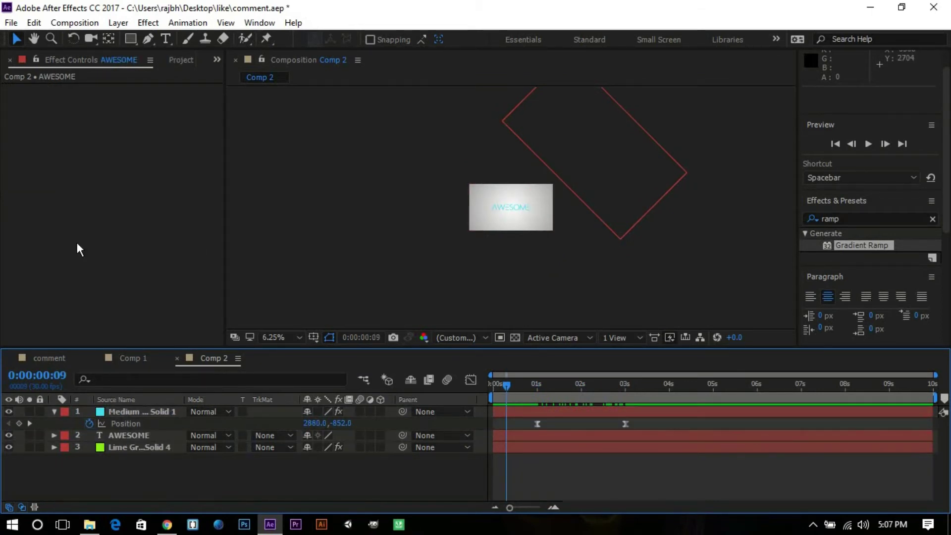
click(137, 435)
click(151, 411)
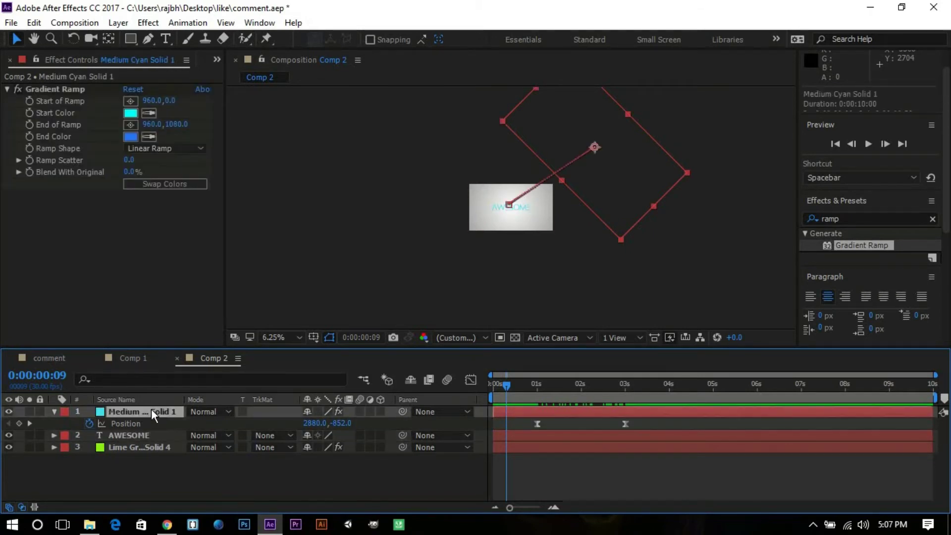
ctrl+click(135, 439)
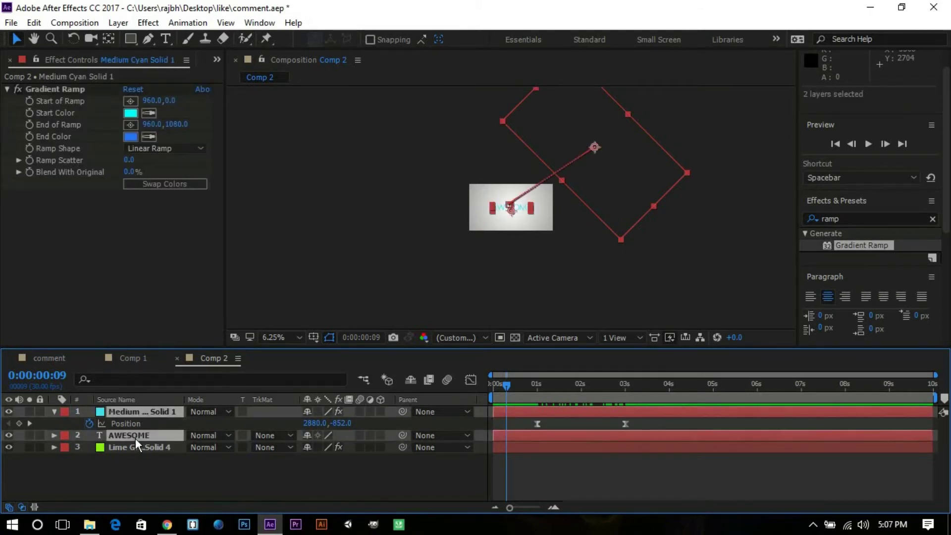
click(347, 487)
Step: Enable motion blur for the gradient solid and the composition, preview the wipe, and return to the first frame
click(360, 412)
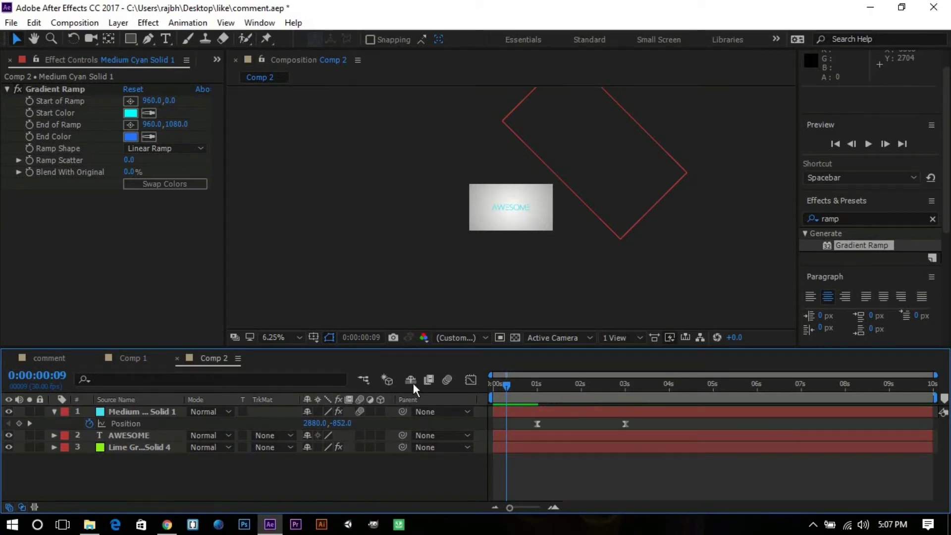
click(445, 380)
key(space)
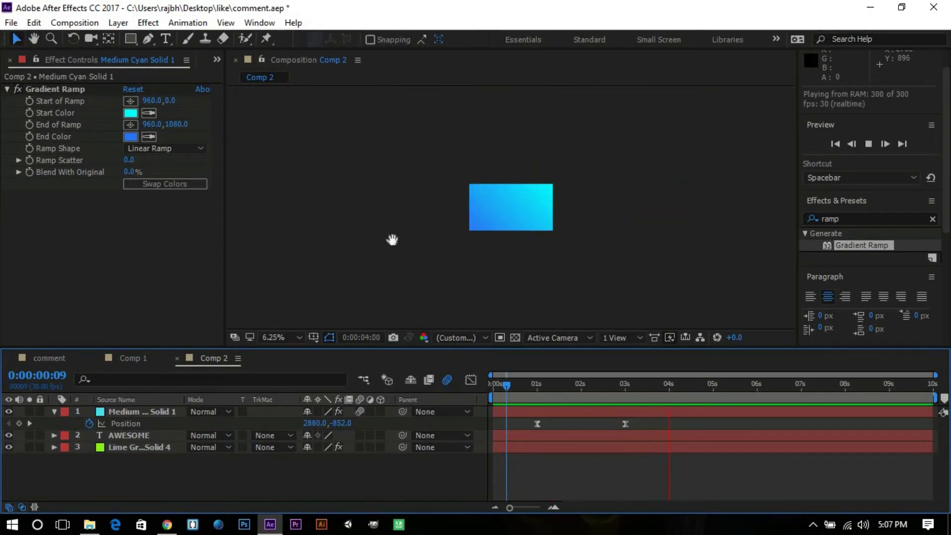
key(space)
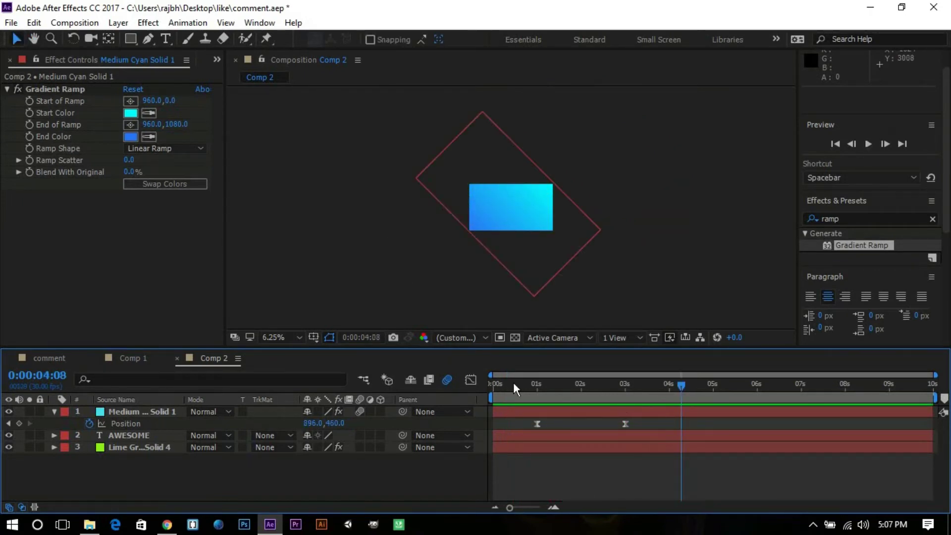
key(Home)
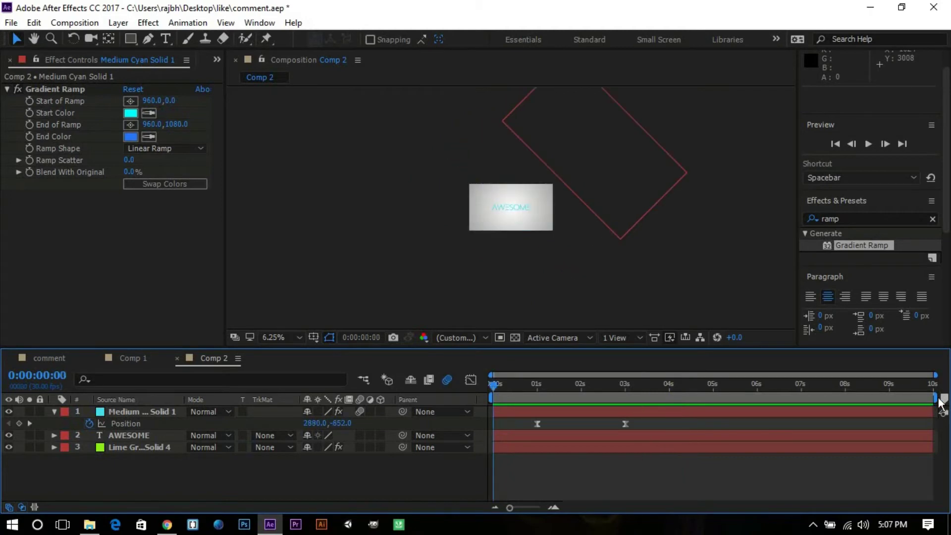
Step: End the work area at about 0:00:03:05 and duplicate the AWESOME text and gradient solid as a pair above the originals
drag(892, 396, 635, 397)
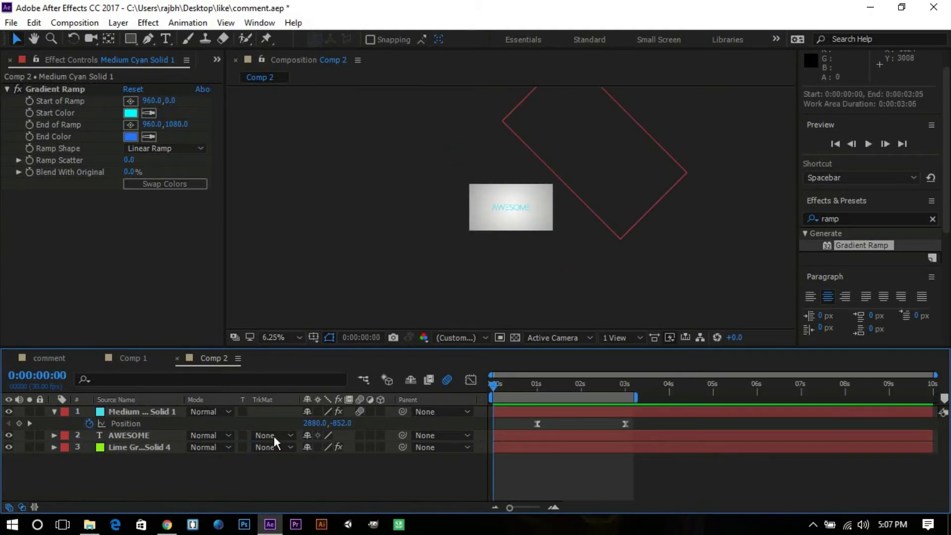
click(117, 434)
ctrl+click(139, 414)
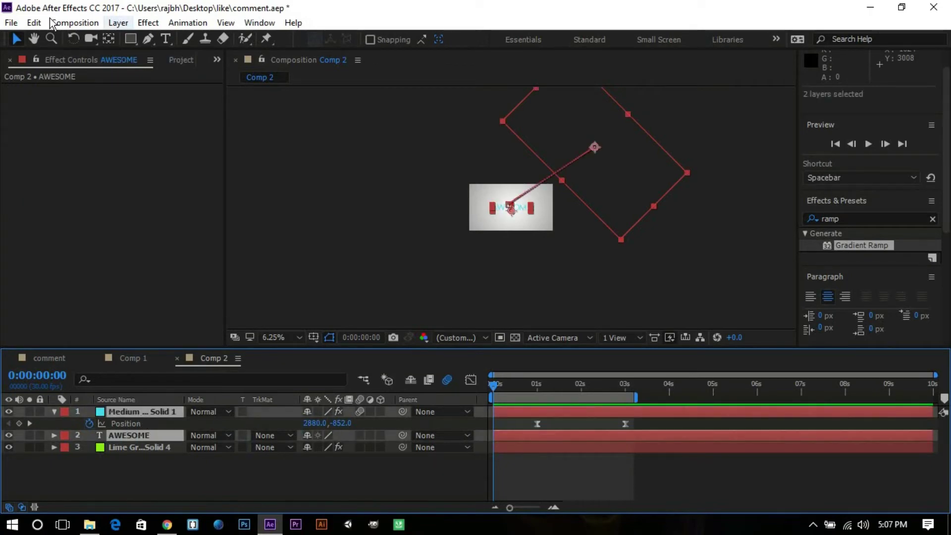
click(34, 23)
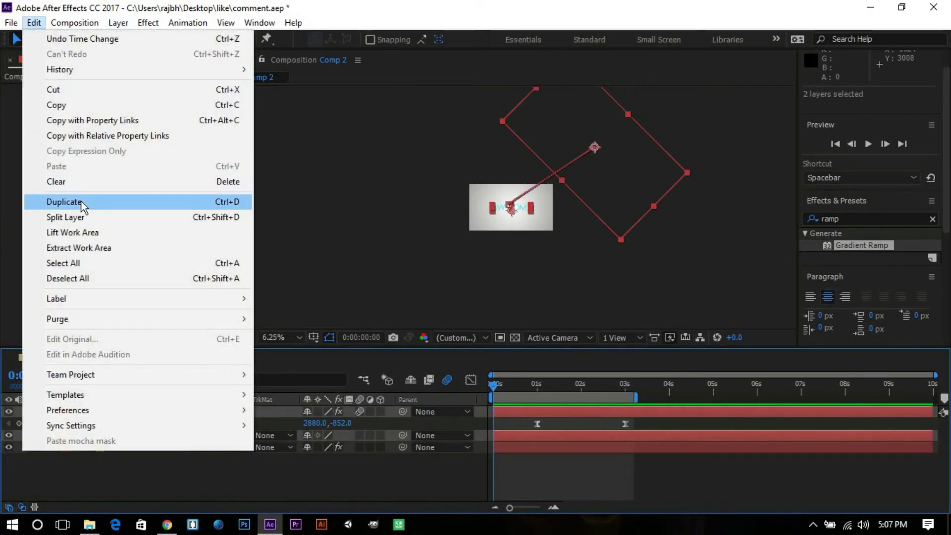
click(82, 203)
drag(133, 447, 131, 420)
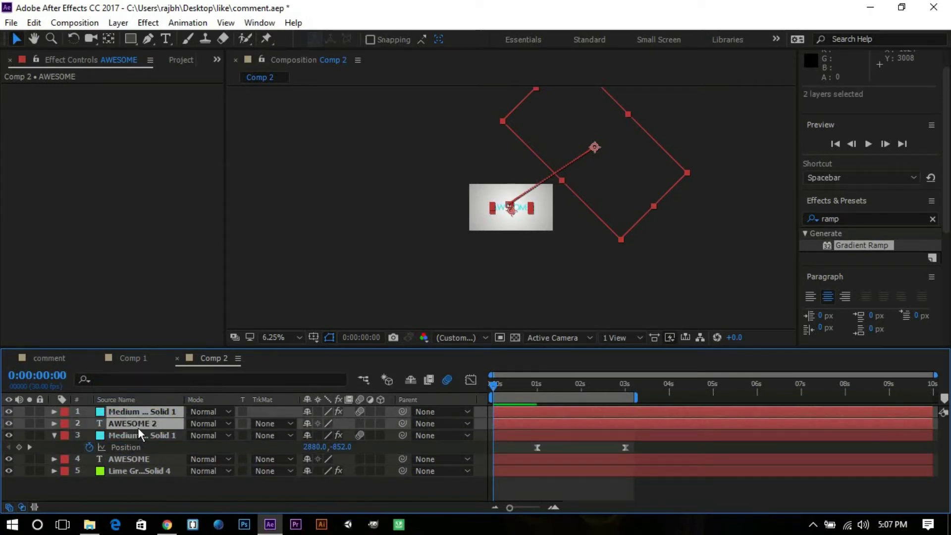
Step: Set the track matte of the duplicated AWESOME 2 text to Alpha Matte "Medium Cyan Solid 1"
click(138, 433)
click(137, 420)
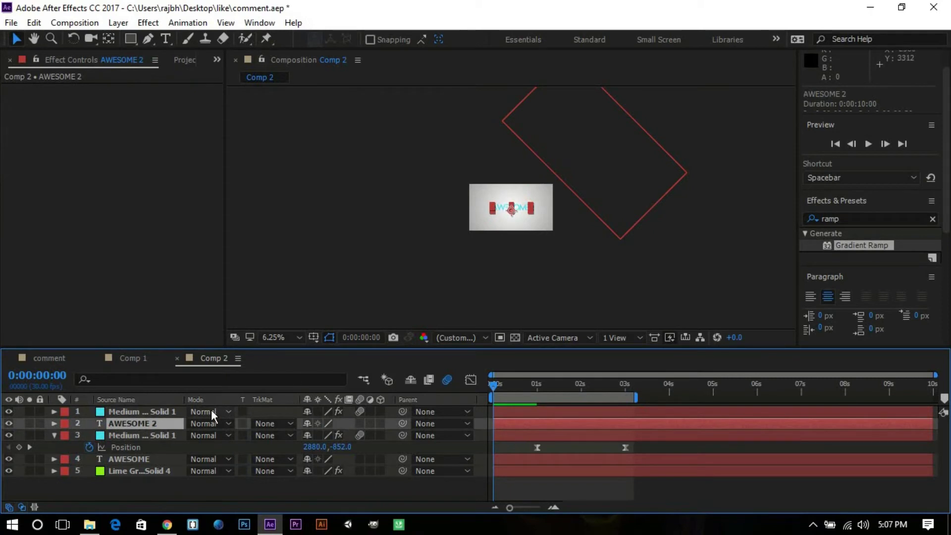
click(272, 423)
click(315, 363)
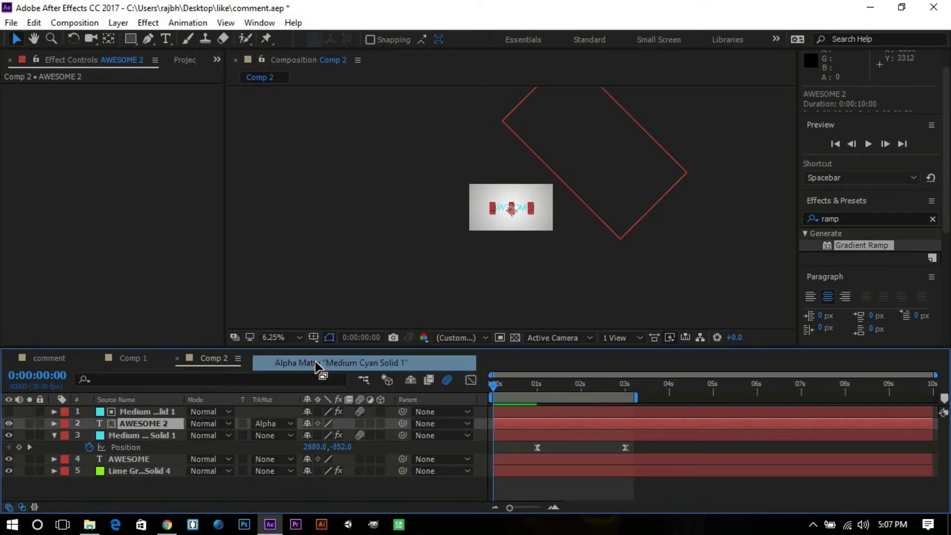
Step: Change the fill color of the AWESOME 2 text to off-white
scroll(933, 220, down, 5)
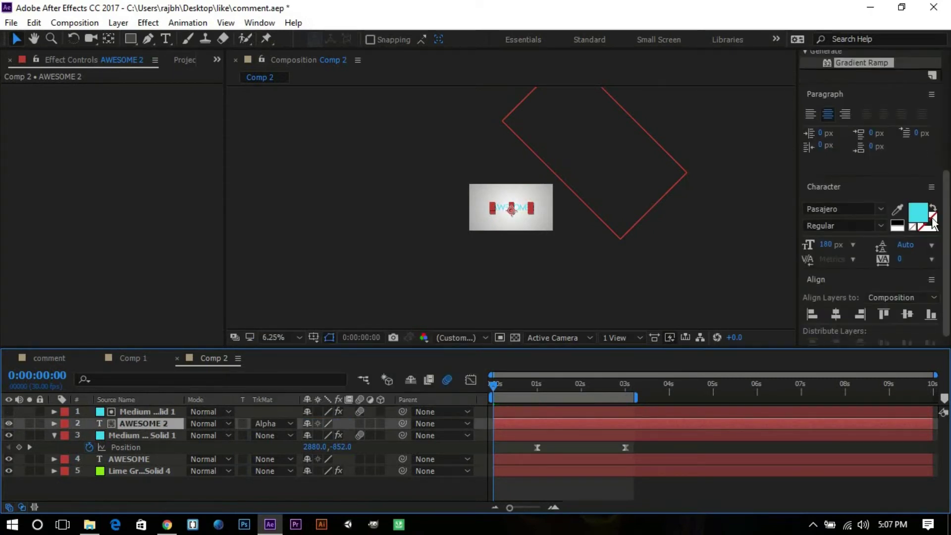
click(921, 229)
drag(206, 272, 73, 264)
click(387, 262)
drag(611, 185, 575, 237)
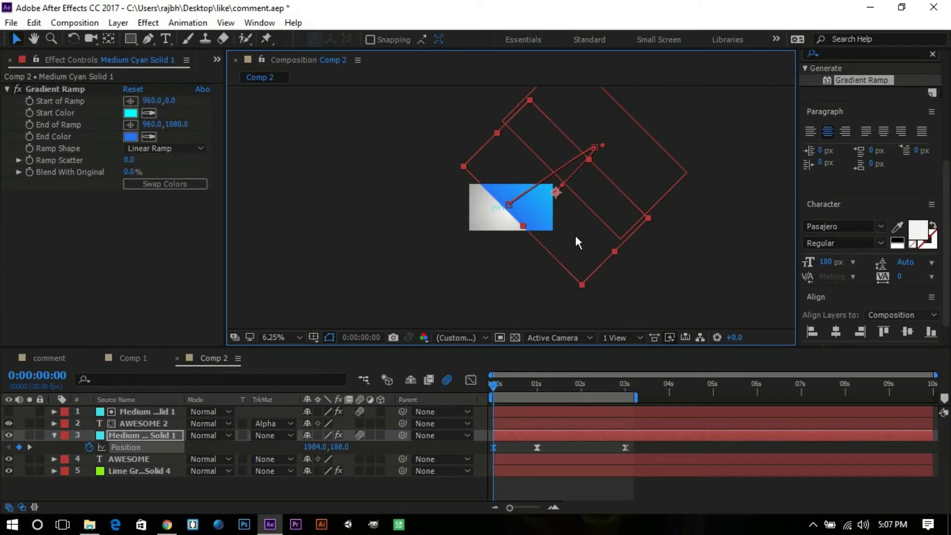
key(ctrl+z)
Step: Preview the wipe with the matted white text and enlarge the composition view to 25%
click(141, 421)
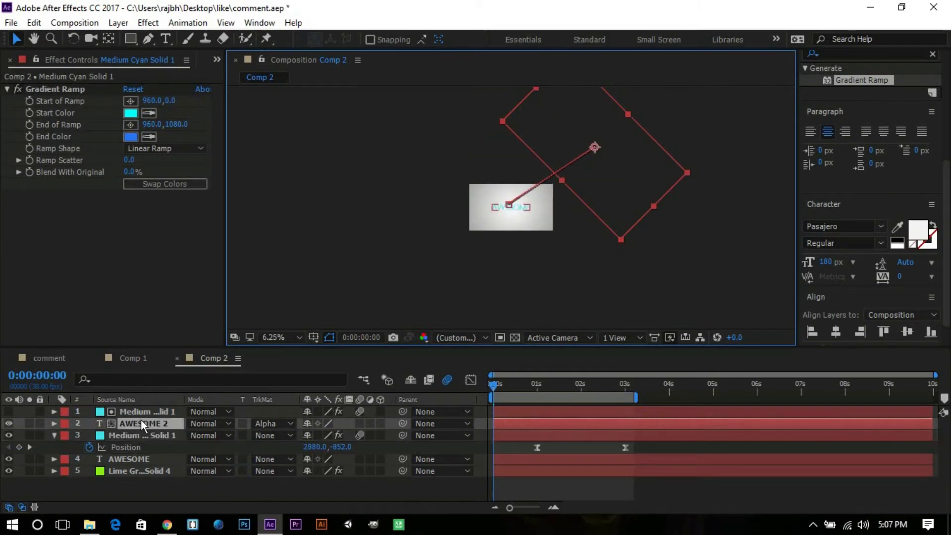
key(space)
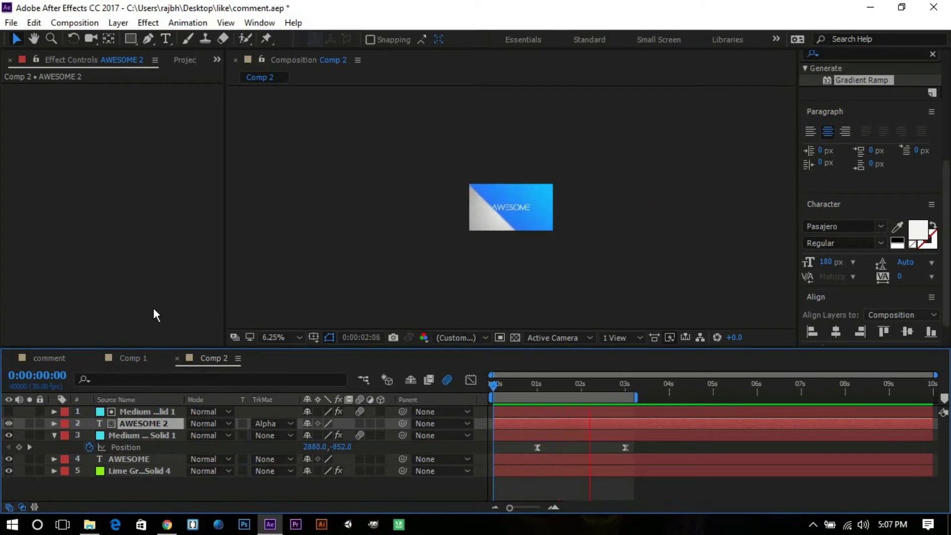
scroll(552, 210, up, 3)
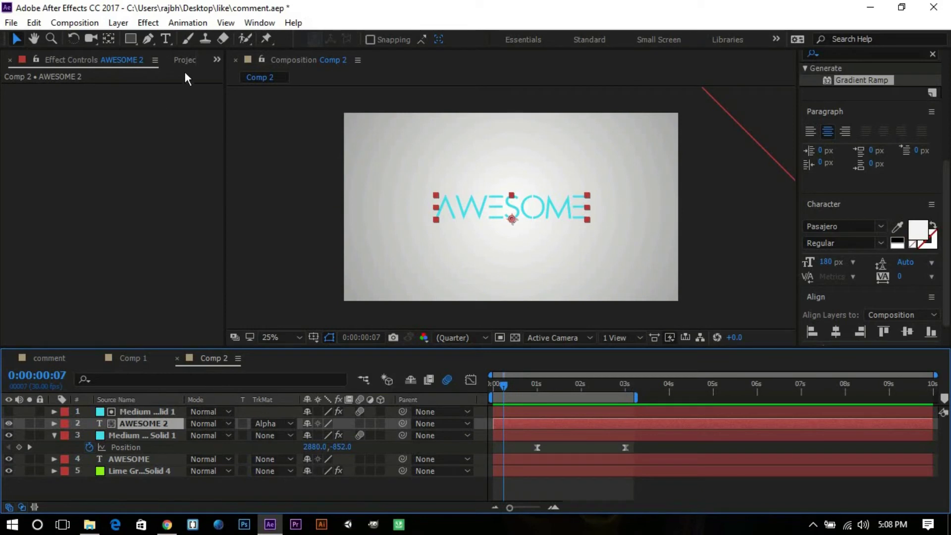
Step: Add Texture.jpg as the topmost layer of Comp 2 and set its blending mode to Subtract
click(185, 60)
drag(43, 257, 108, 409)
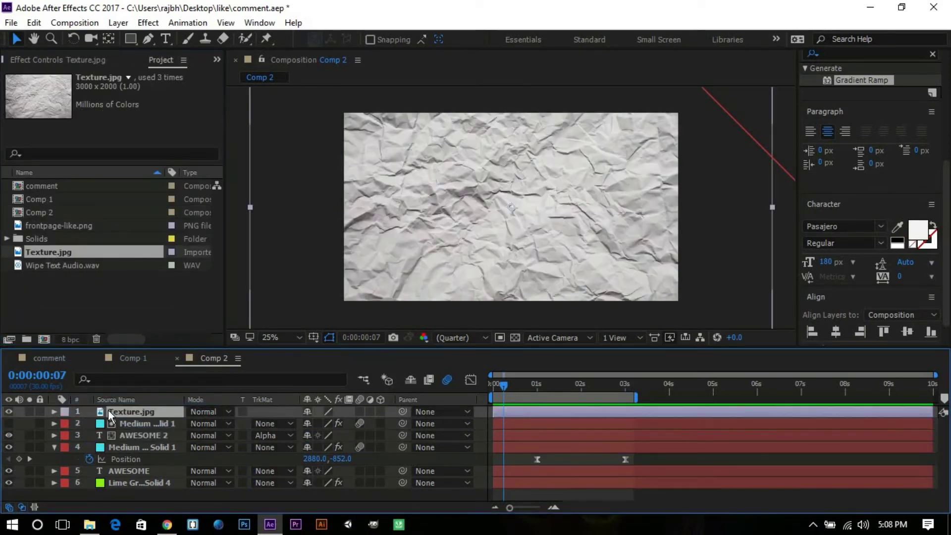
click(225, 412)
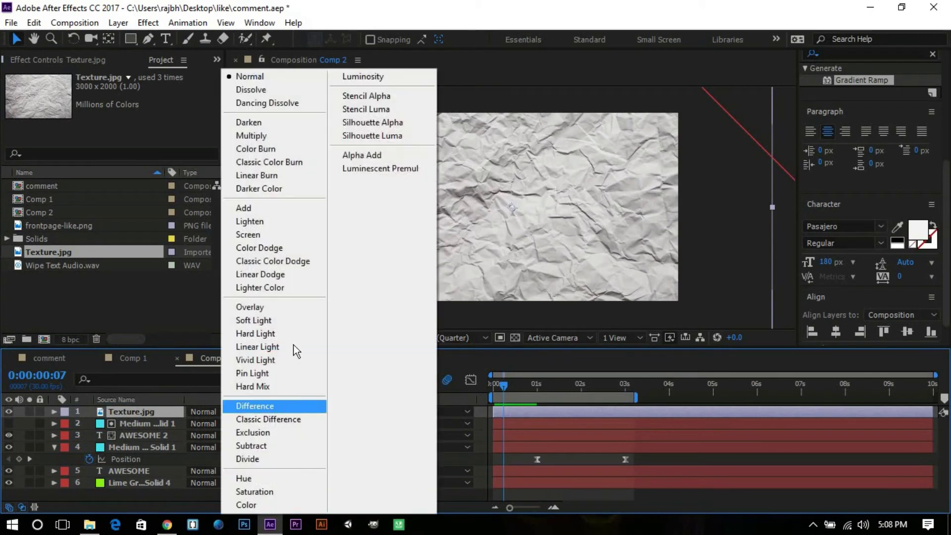
click(269, 445)
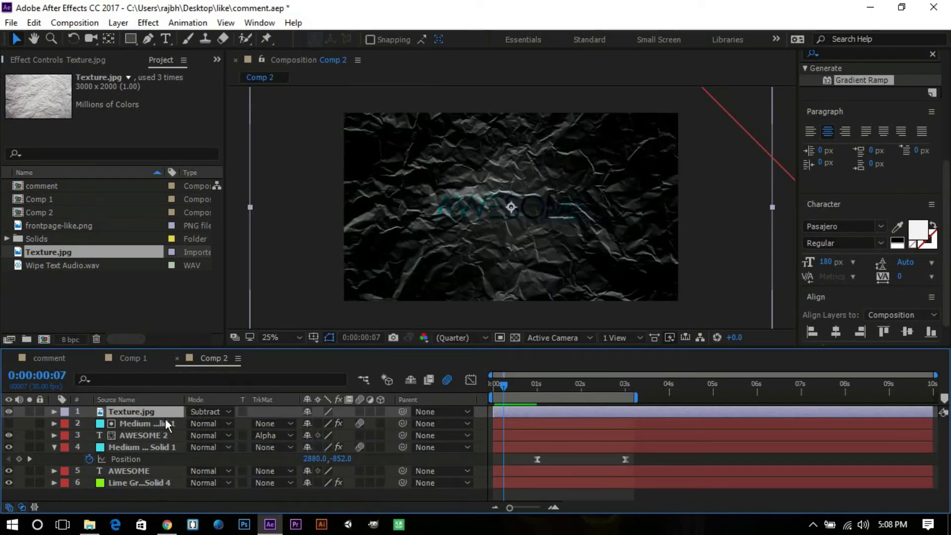
Step: Lower the opacity of the Texture.jpg layer to 20% and preview the textured wipe animation
key(t)
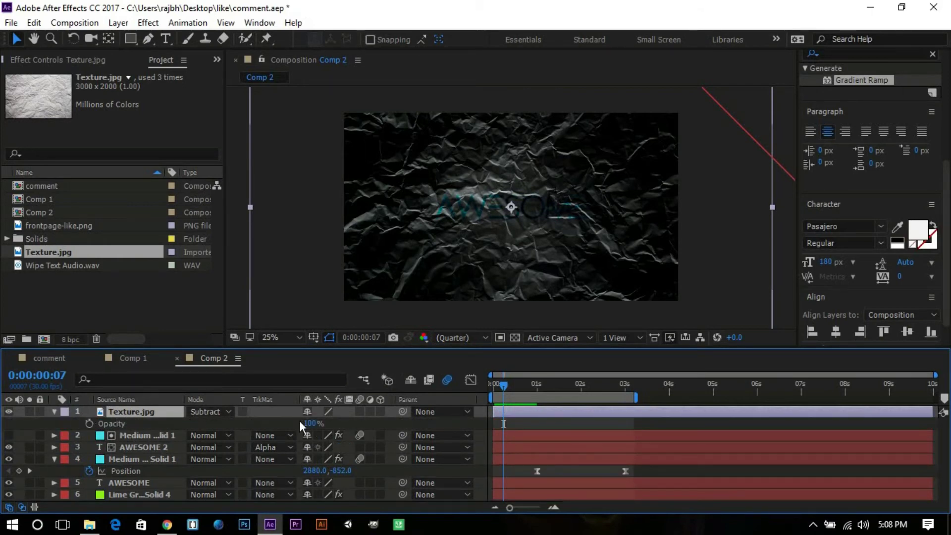
drag(307, 424, 259, 423)
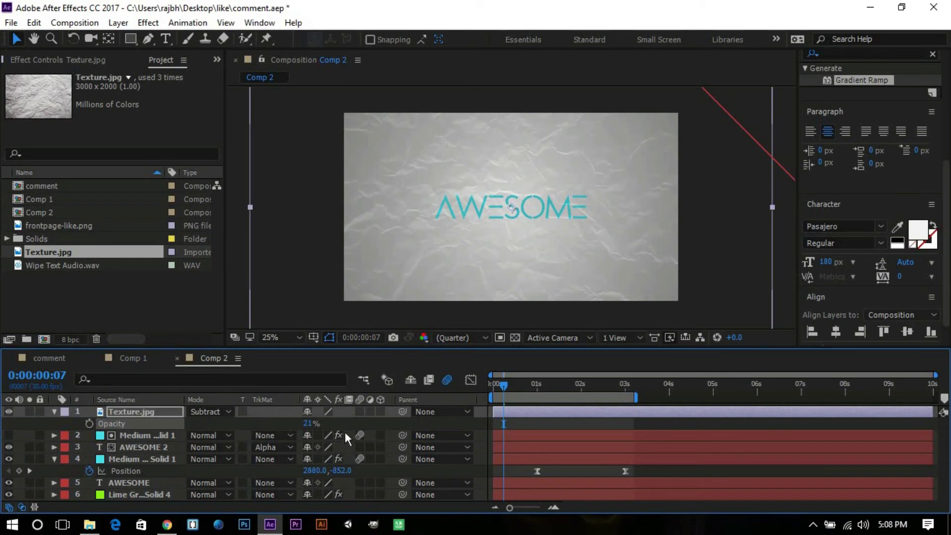
click(309, 423)
text(20)
key(Return)
key(space)
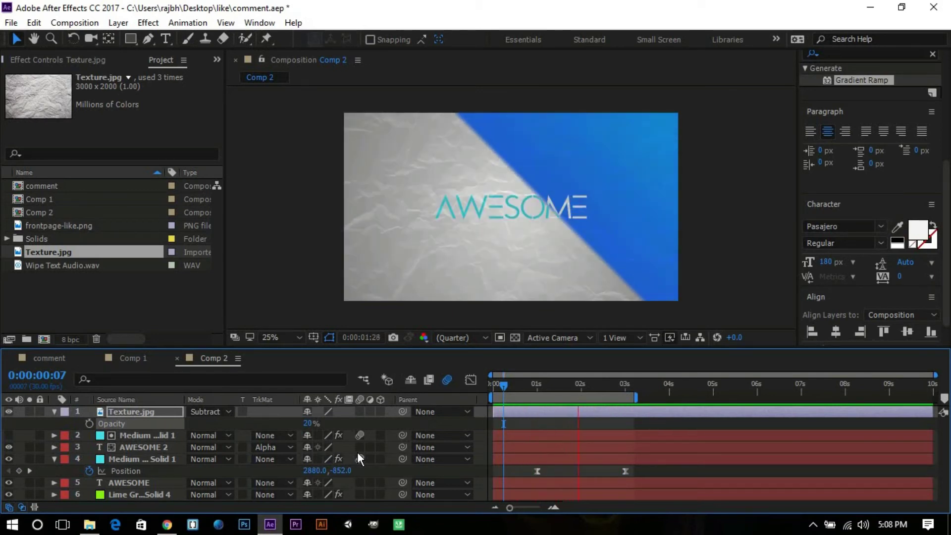
key(space)
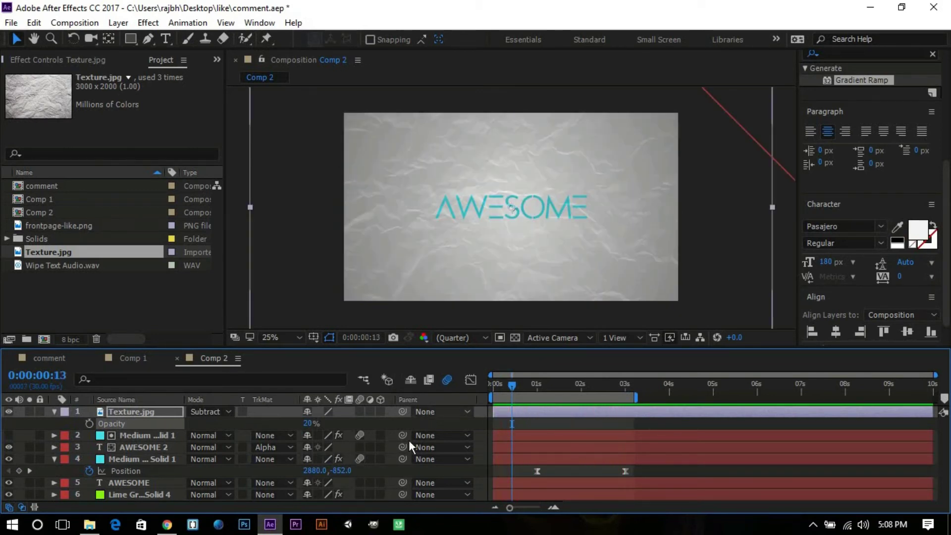
Step: At the first frame, enlarge the original cyan AWESOME text to about 1035% scale and set a scale keyframe
click(54, 411)
click(53, 447)
click(84, 486)
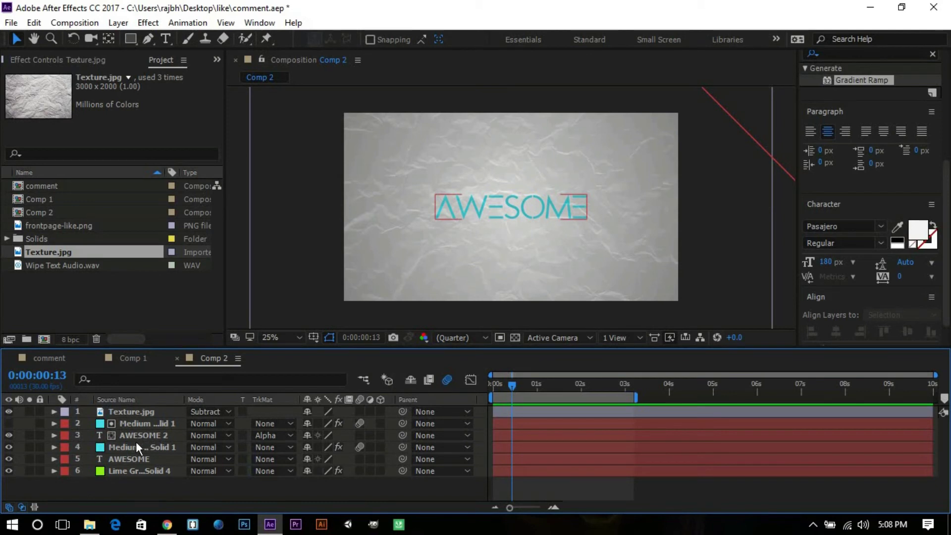
click(127, 459)
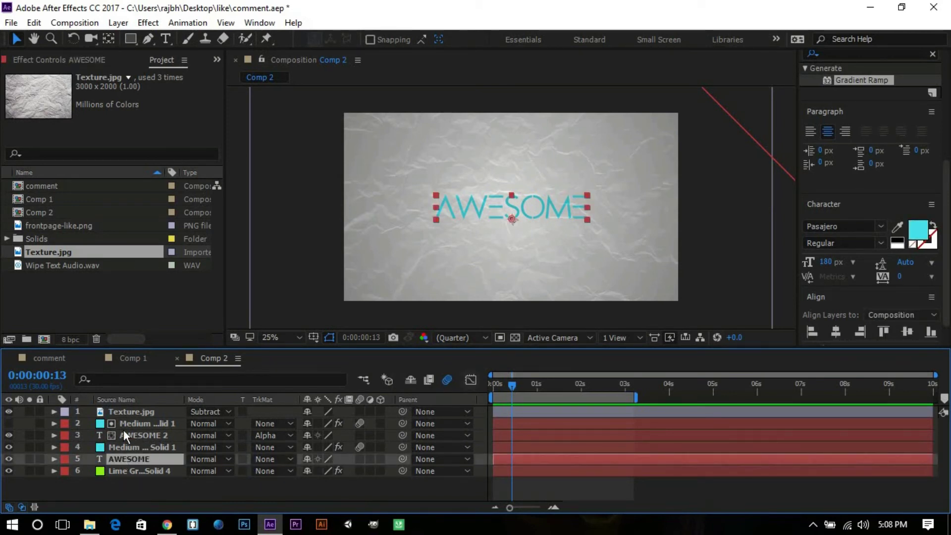
click(509, 385)
key(Home)
key(s)
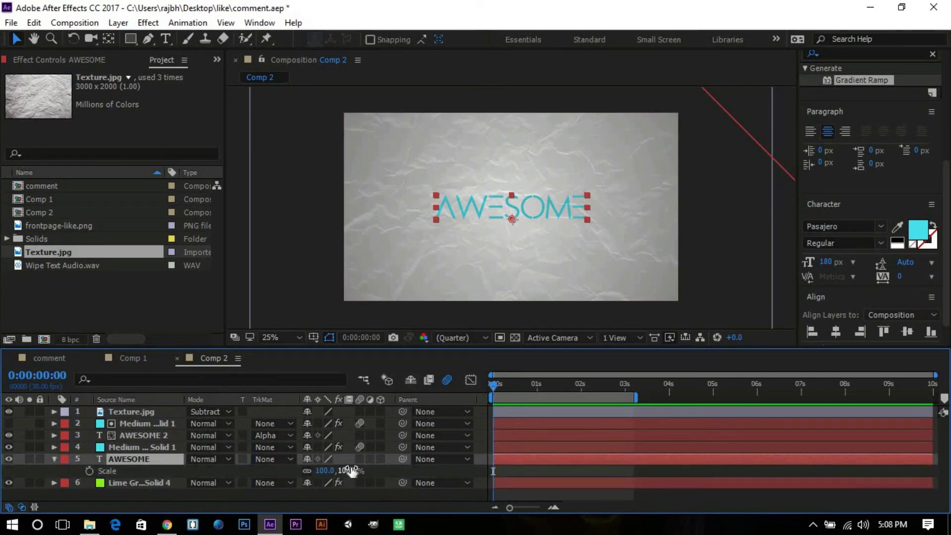
drag(352, 471, 346, 503)
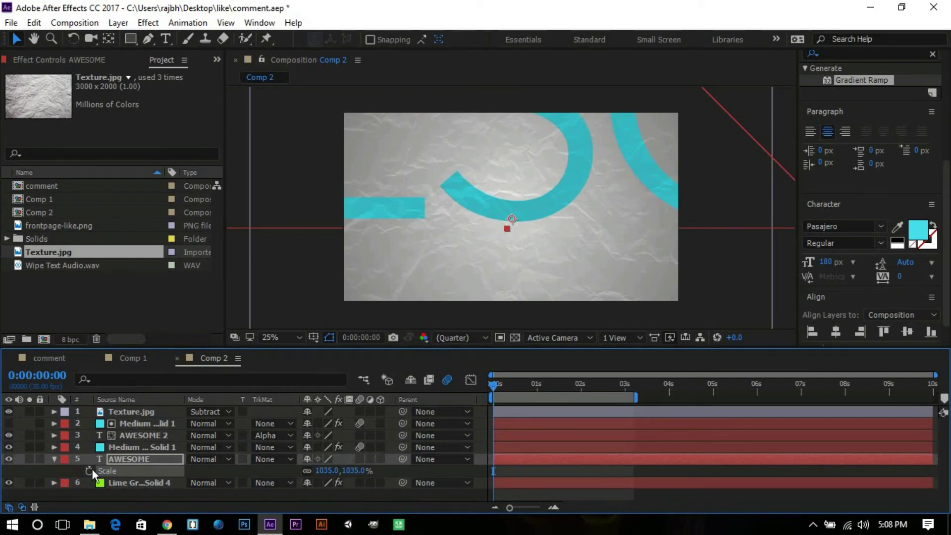
Step: Move the enlarged AWESOME text above the frame to about 962.7, -107.7 and set a position keyframe at the first frame
key(p)
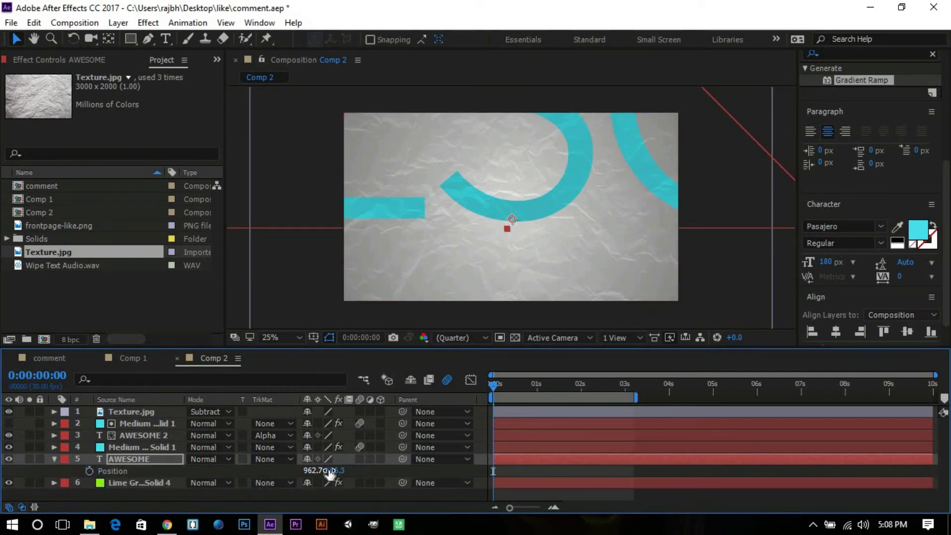
drag(329, 470, 3, 452)
drag(317, 471, 148, 453)
click(89, 471)
Step: At frame 14, set the AWESOME text's scale to 100% and center it vertically in the composition, checking the entrance animation
drag(492, 386, 511, 388)
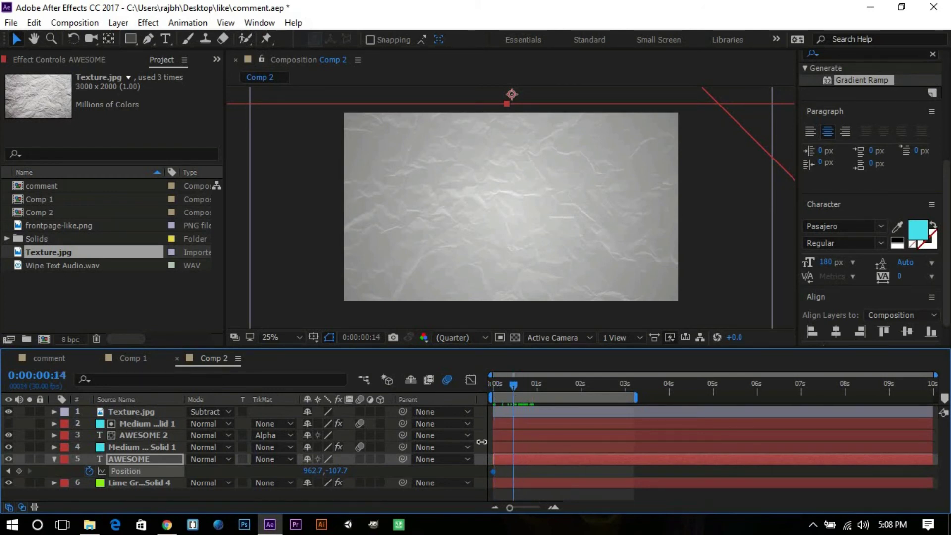
key(s)
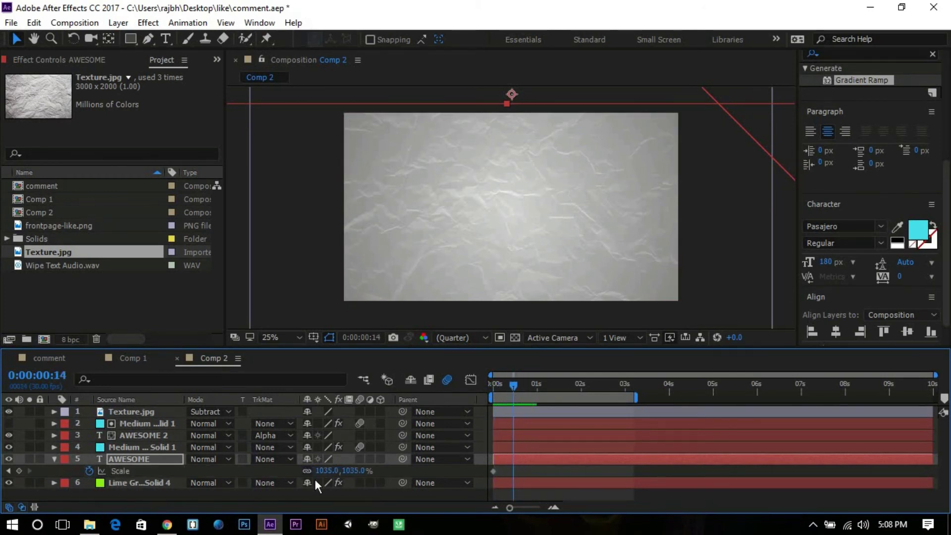
click(334, 471)
text(100)
key(Return)
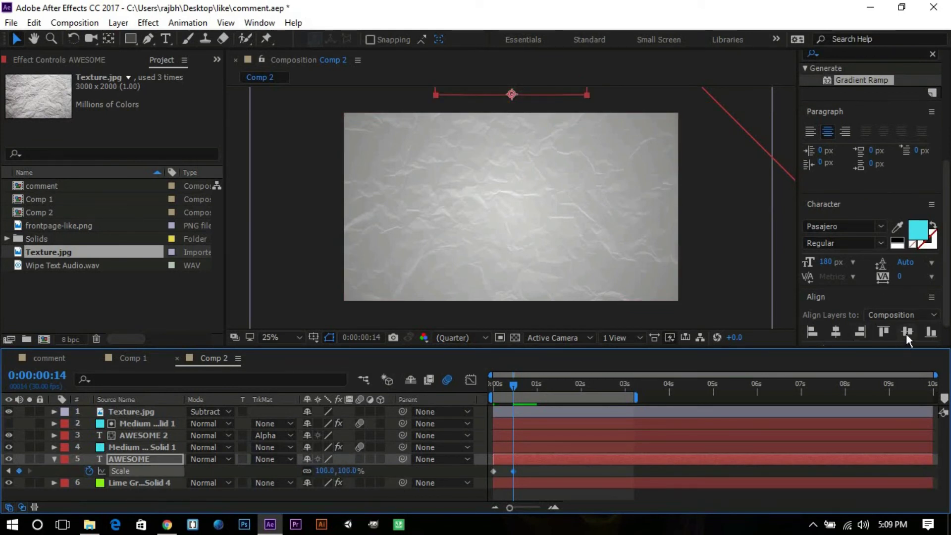
click(906, 332)
drag(497, 382, 619, 391)
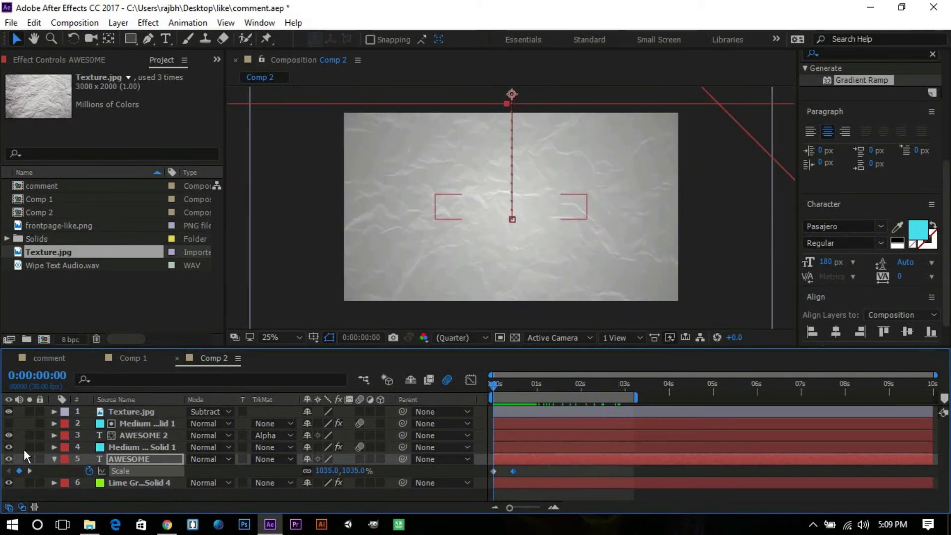
Step: Create a null object in Comp 2 and rename it "camera effect"
click(165, 499)
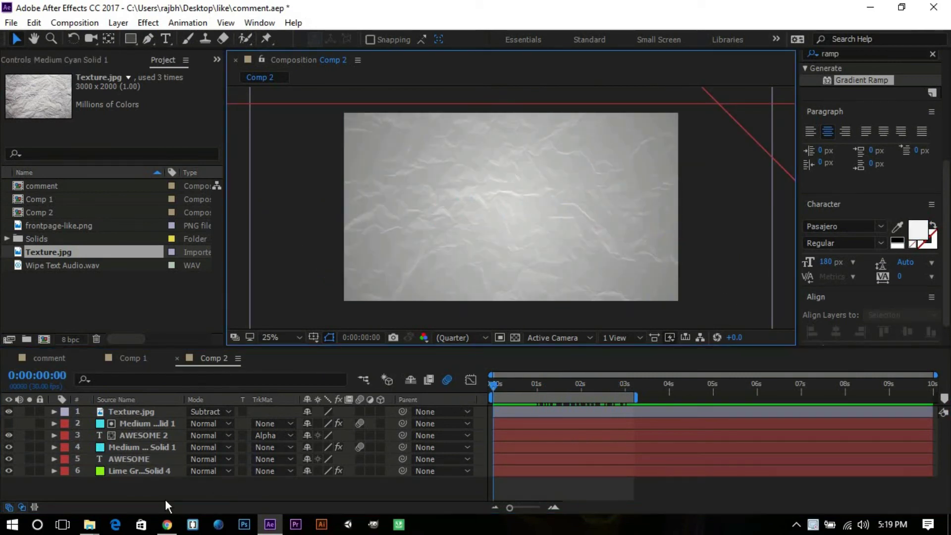
right_click(187, 483)
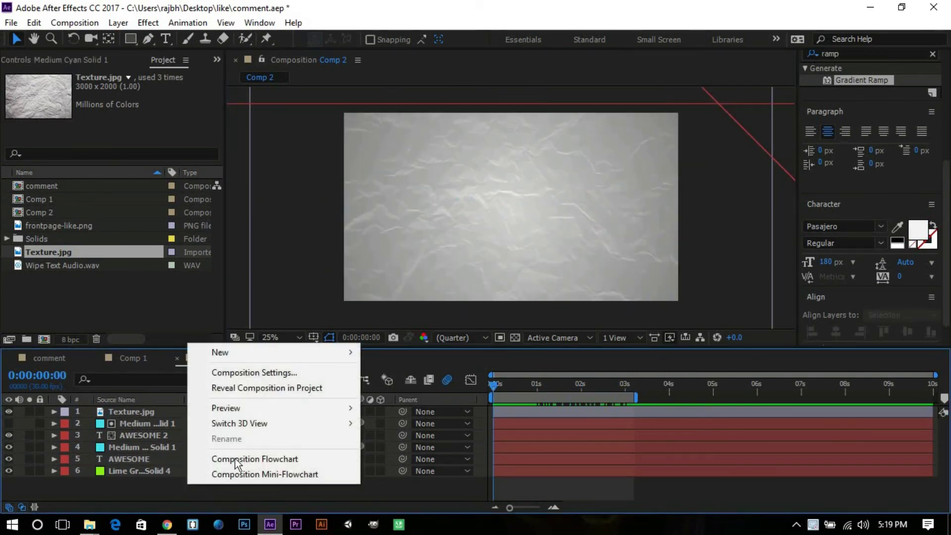
mouse_move(286, 351)
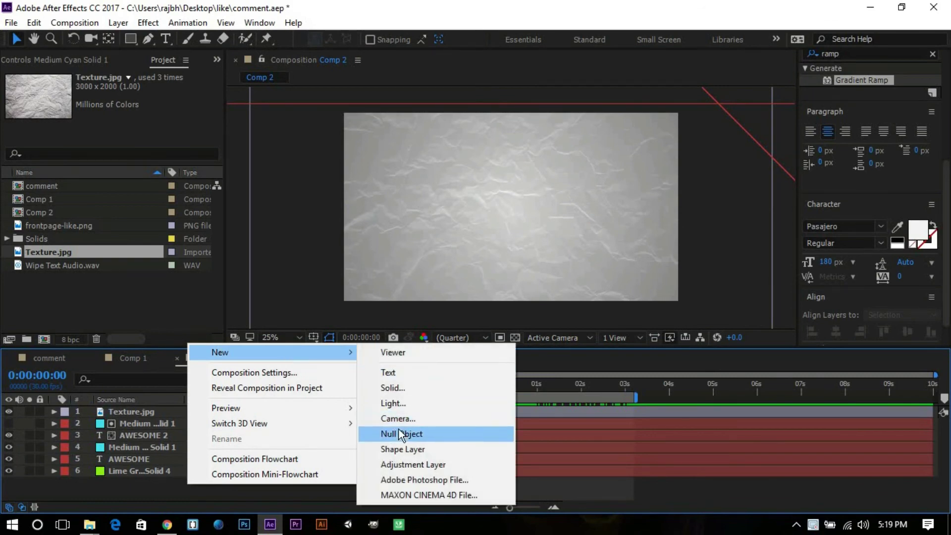
click(400, 434)
right_click(121, 411)
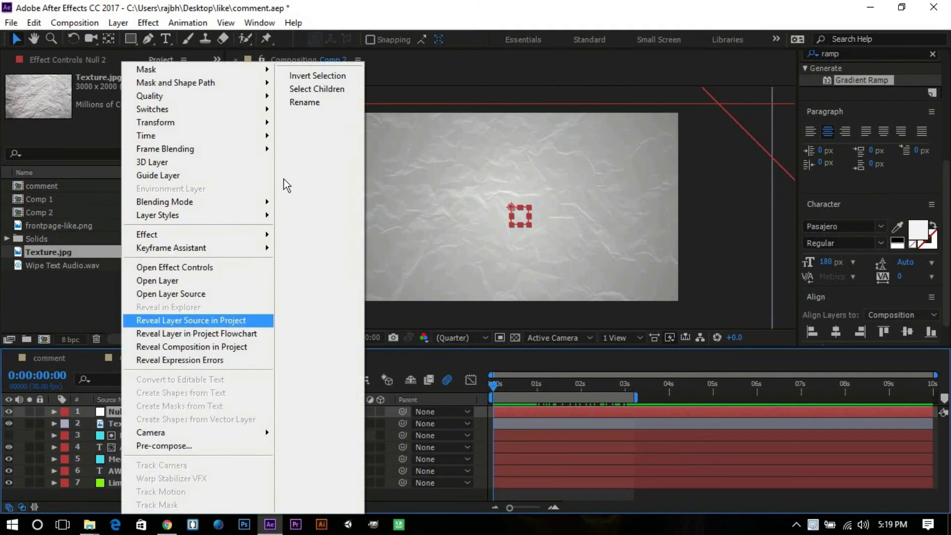
click(319, 103)
text(camera effect)
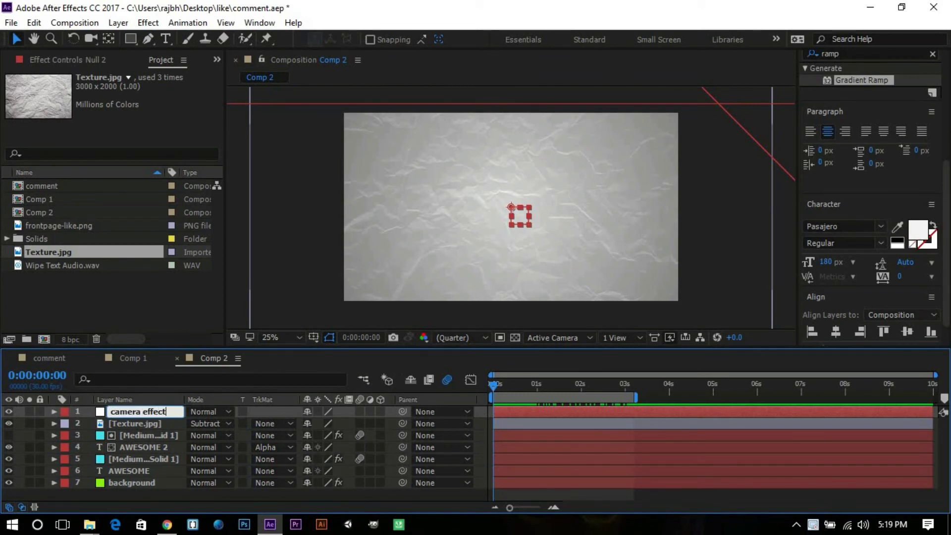
key(Return)
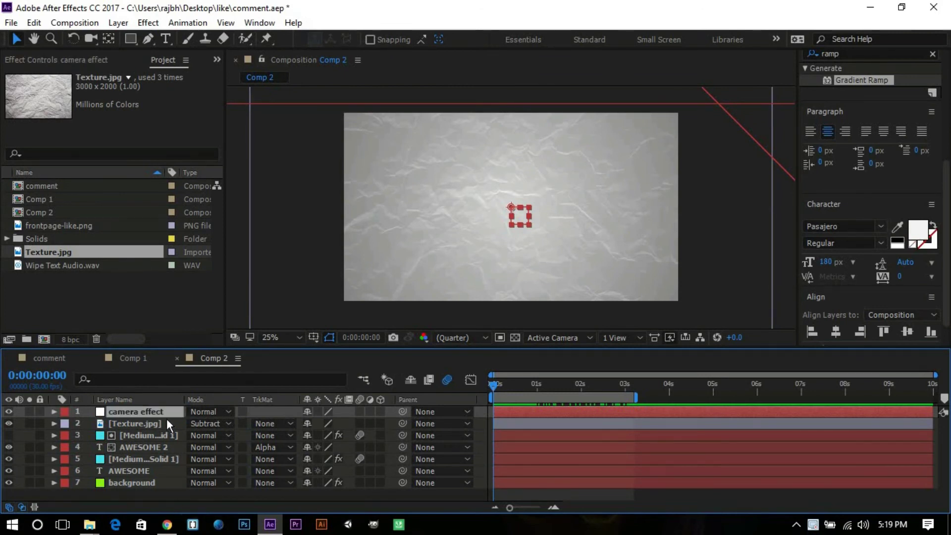
Step: Set a 100% scale keyframe on the camera effect null at the first frame
key(s)
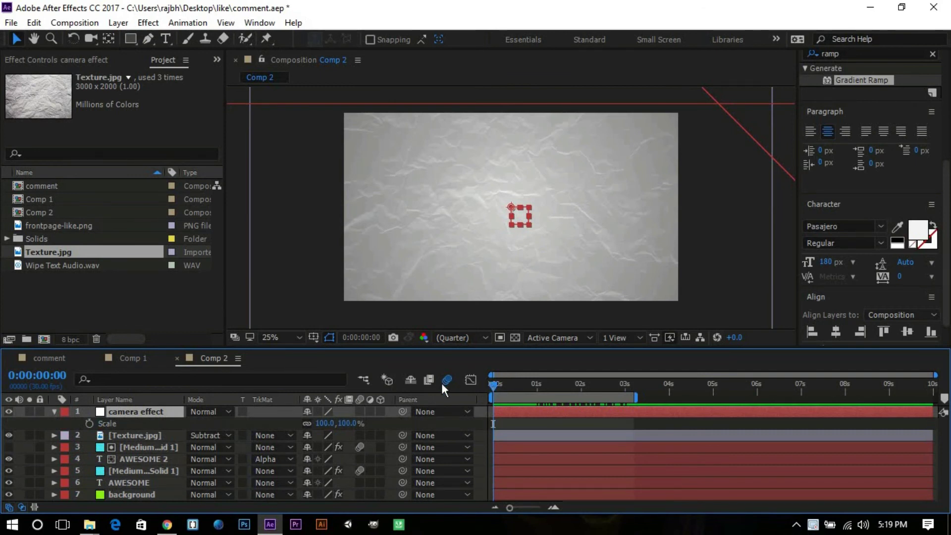
click(89, 424)
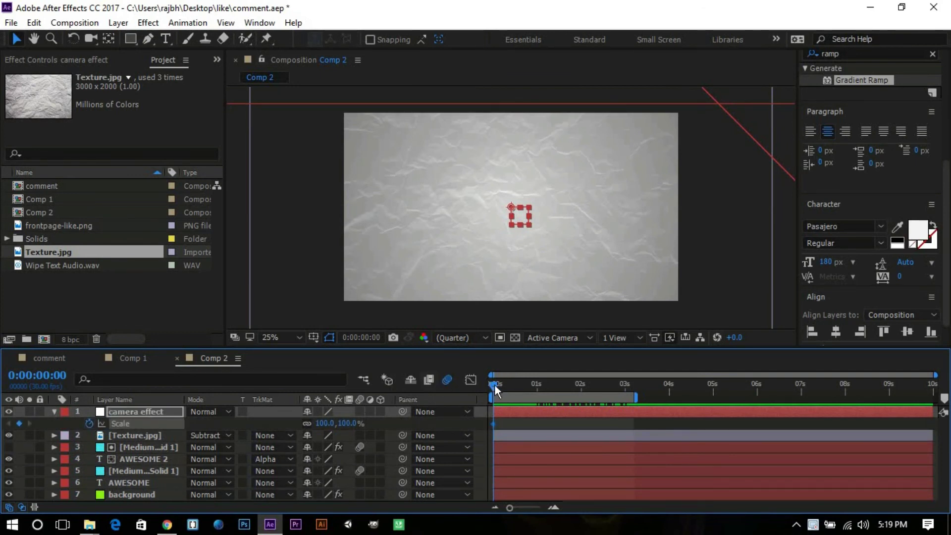
Step: Set the camera effect null's scale to 85% at the 5-second mark, adding a second scale keyframe
drag(489, 385, 710, 377)
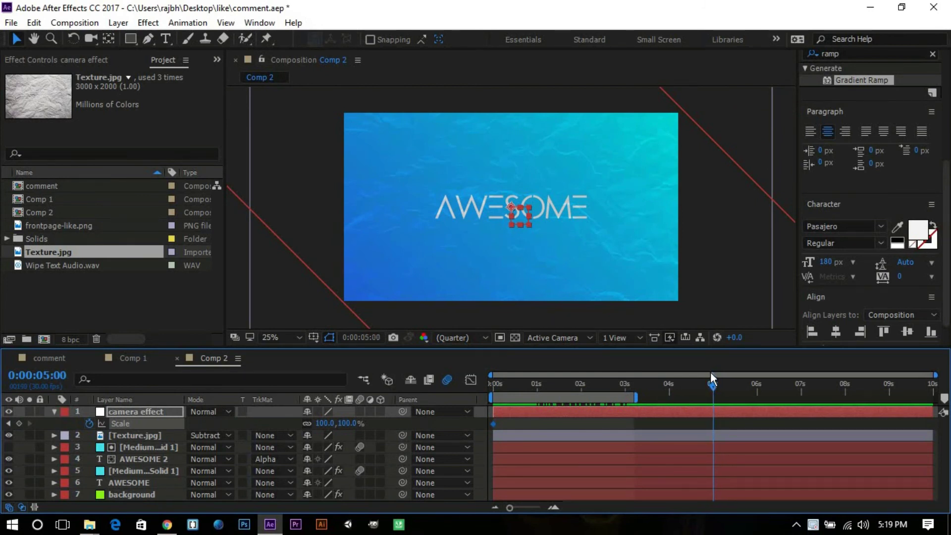
click(347, 423)
text(85)
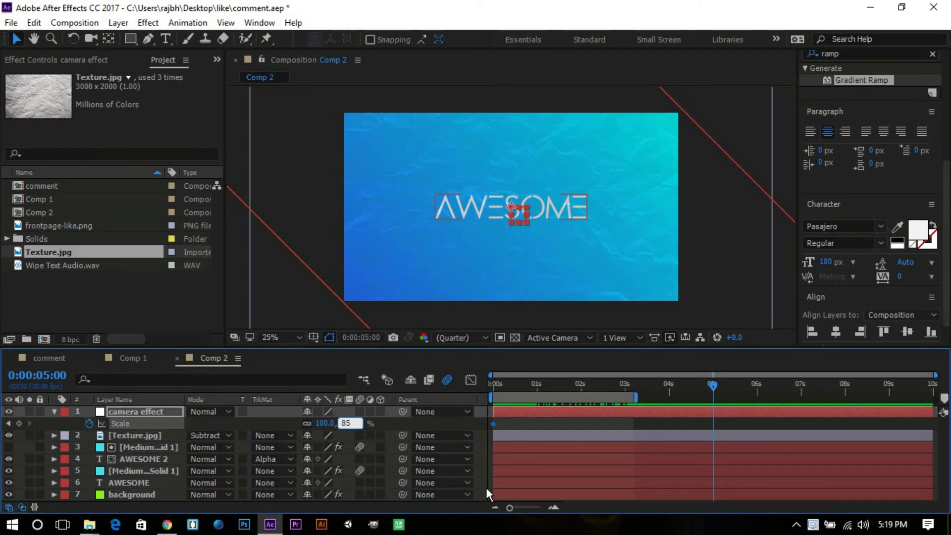
key(Return)
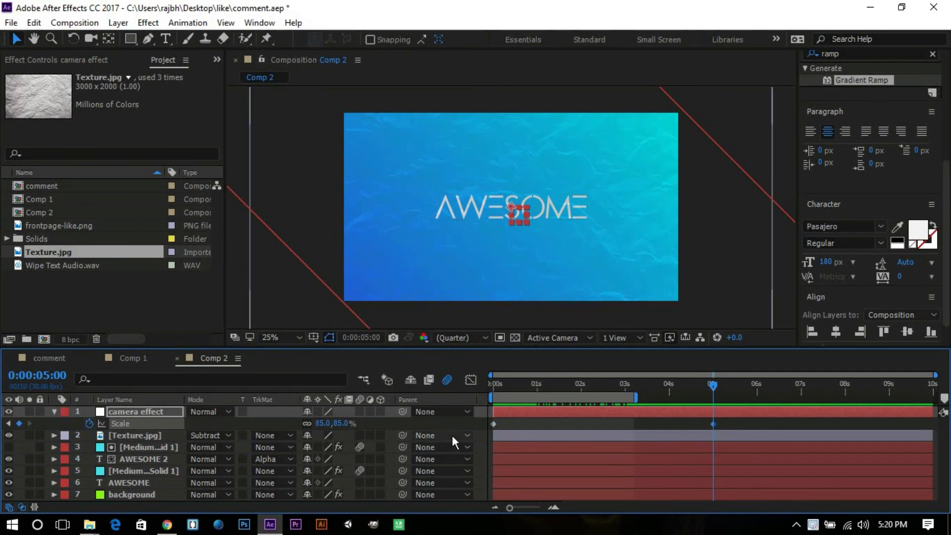
Step: Parent the texture, both Medium Cyan solids, both AWESOME text layers and the background to the camera effect null
click(441, 435)
click(458, 329)
click(429, 447)
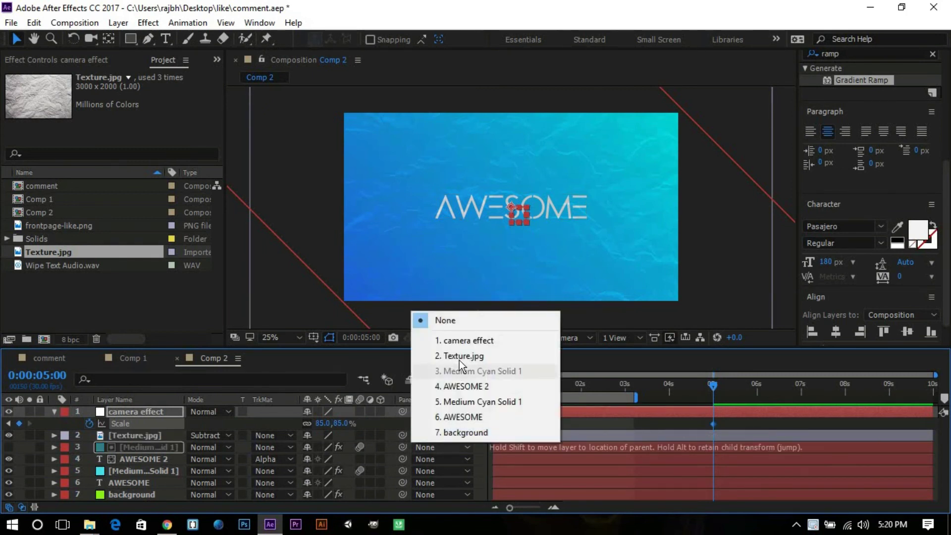
click(477, 340)
click(445, 454)
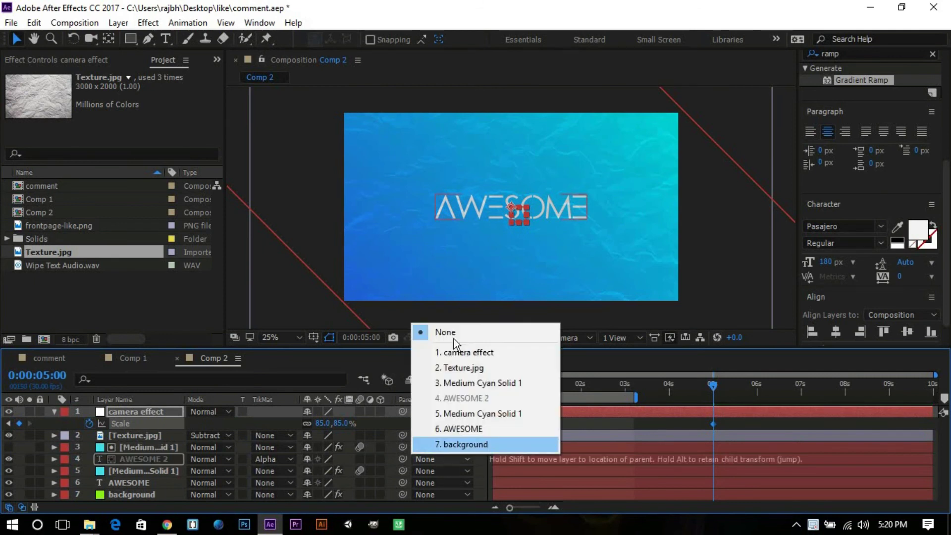
click(449, 351)
click(428, 470)
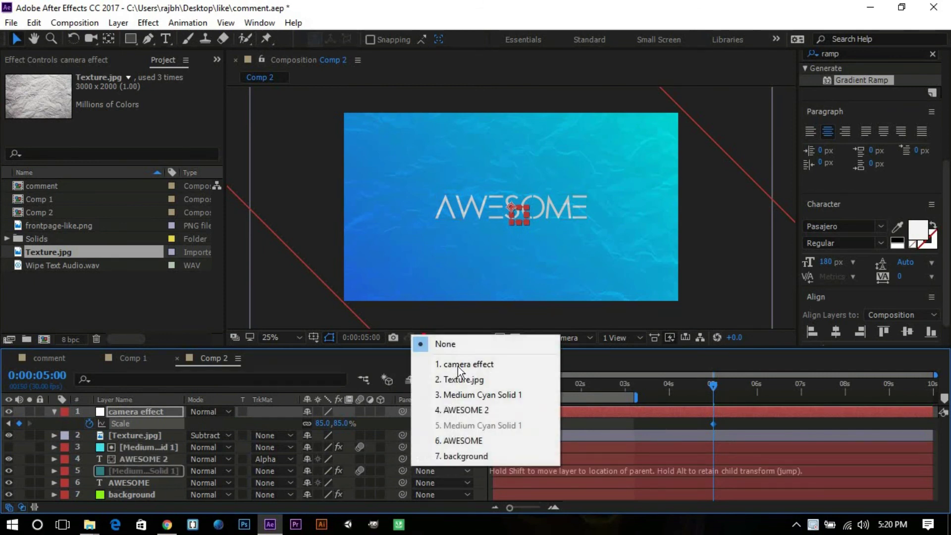
click(455, 365)
click(441, 482)
click(459, 381)
click(424, 492)
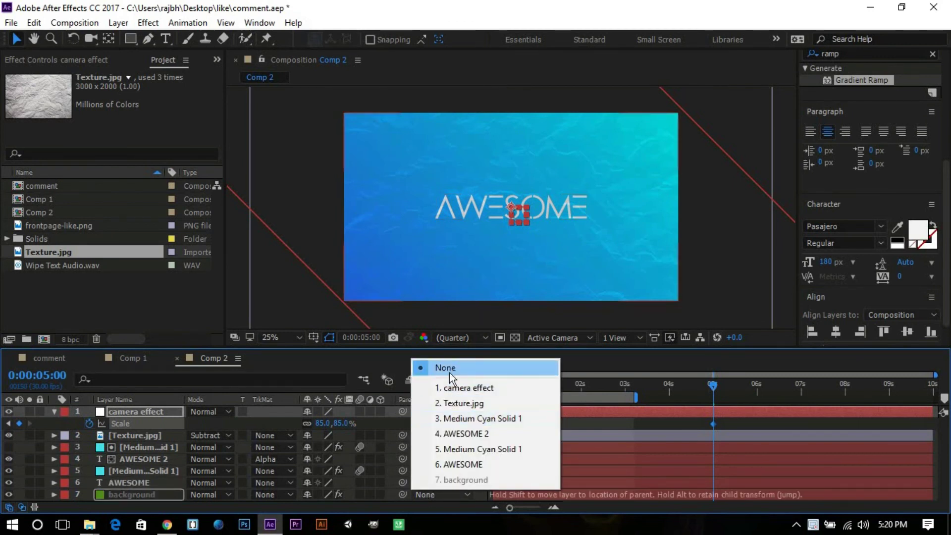
click(556, 390)
Step: Play the Comp 2 animation from the first frame to check the camera effect, stopping around 3 seconds
mouse_move(682, 384)
mouse_down()
mouse_move(480, 388)
mouse_move(672, 385)
mouse_up()
click(489, 391)
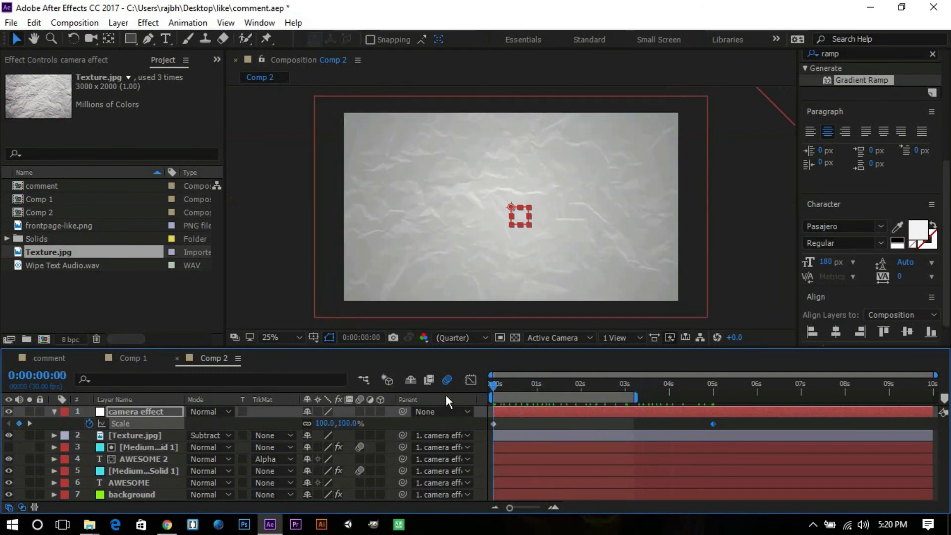
key(space)
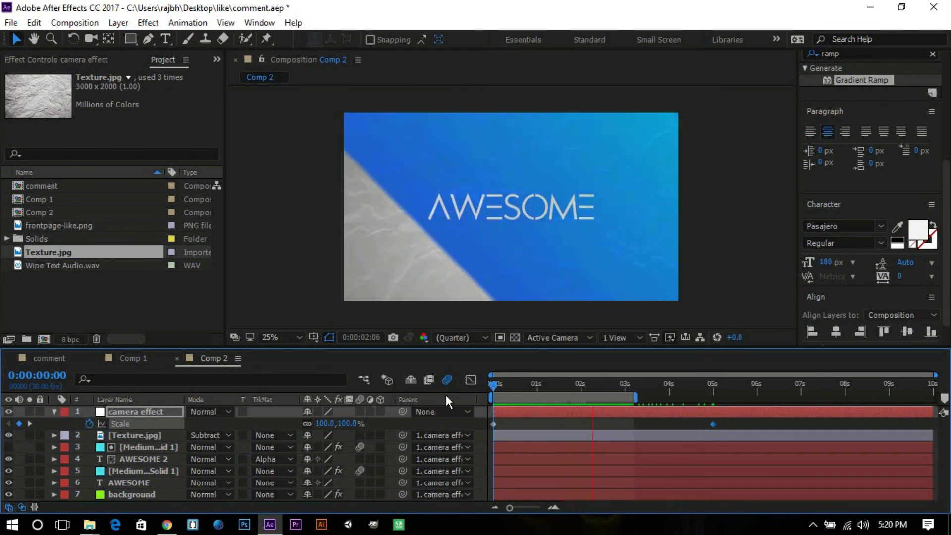
key(space)
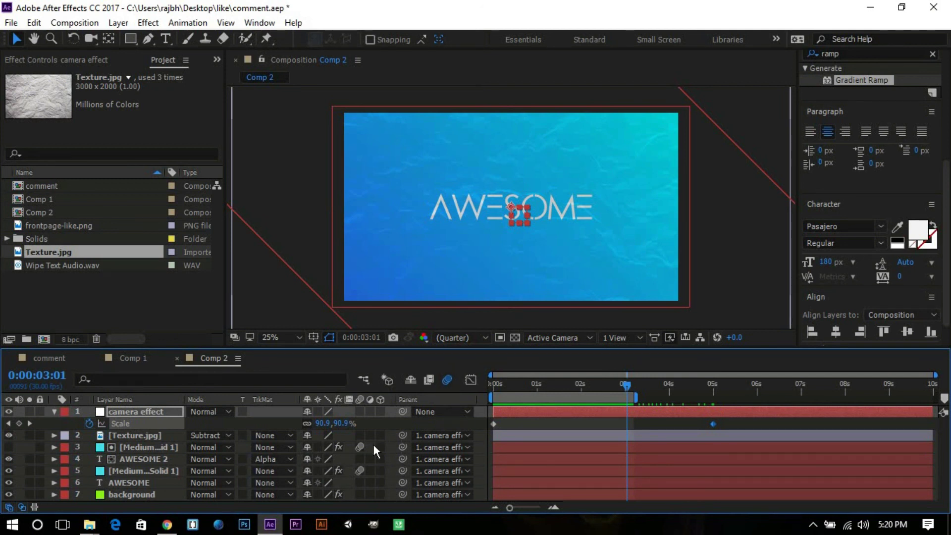
click(812, 524)
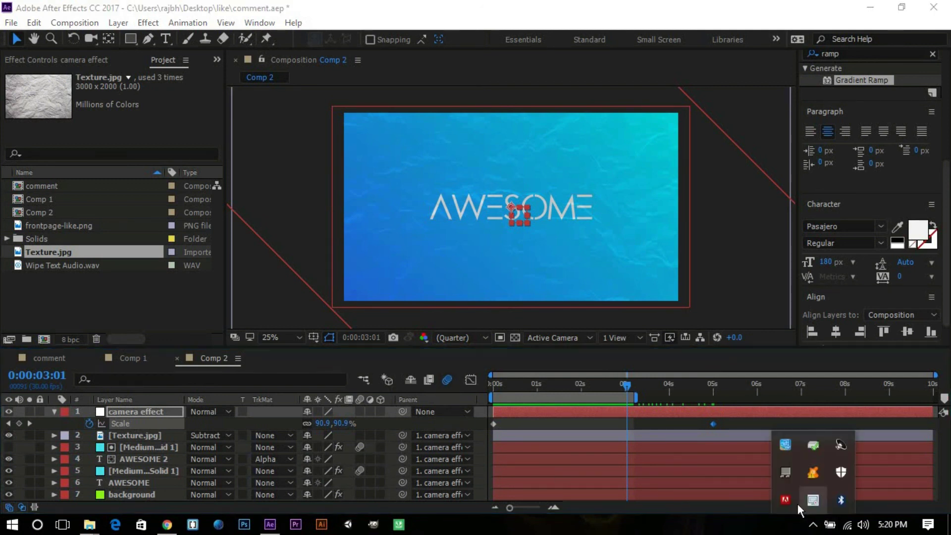